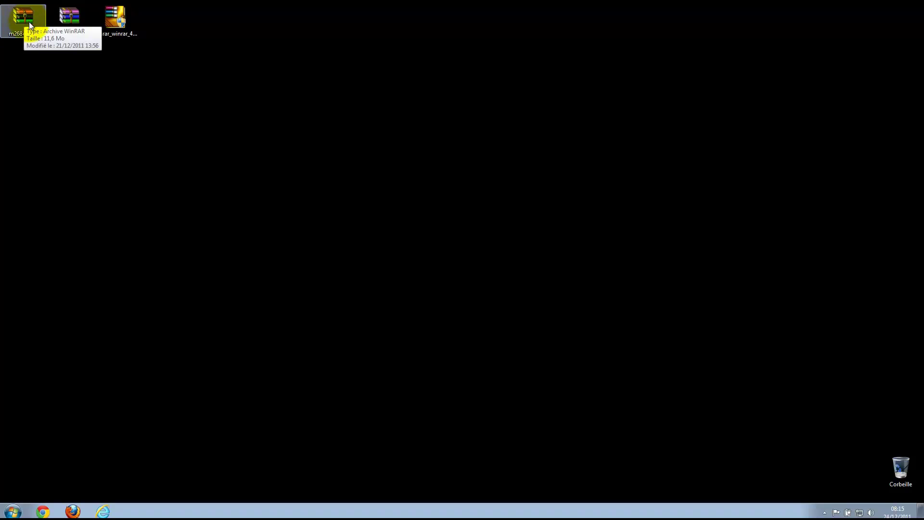
Open the m268ok.rar archive from the desktop, dismiss the licence reminder, and move and resize the archive window clear of the desktop icons.
click(27, 18)
double_click(27, 17)
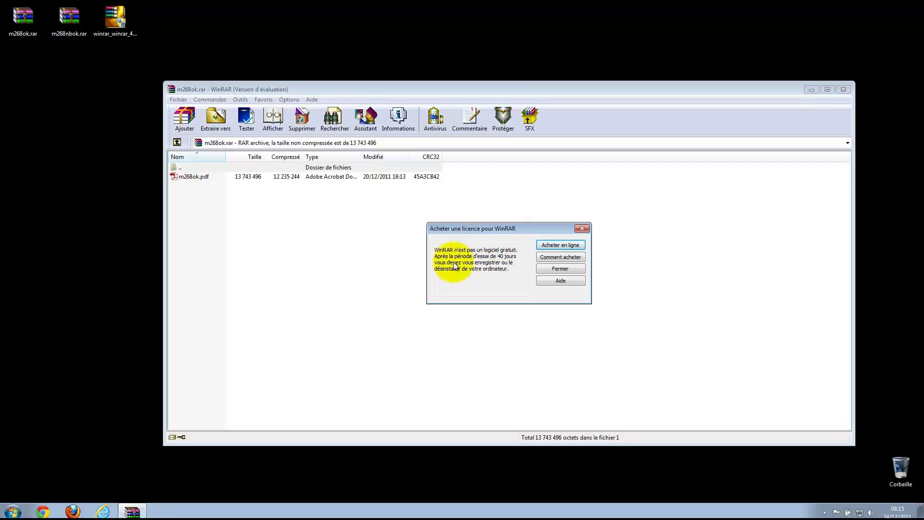
click(561, 268)
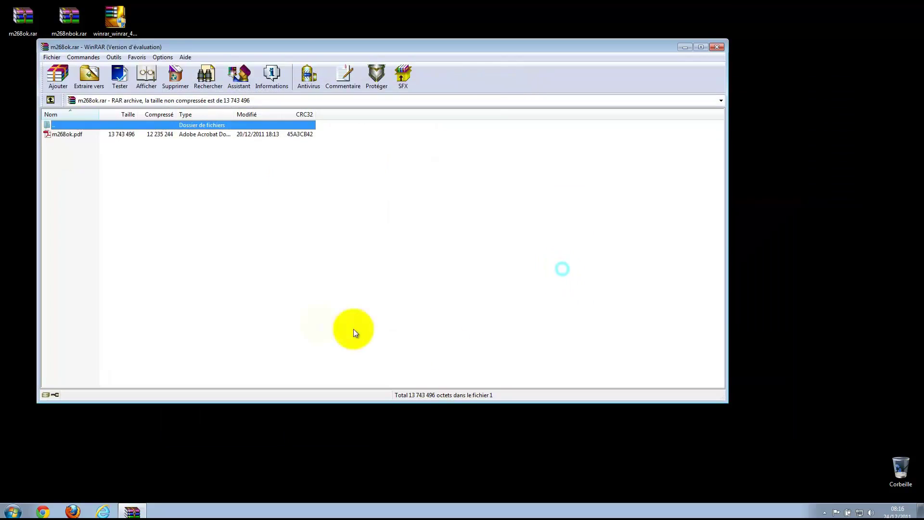
drag(311, 47, 451, 98)
drag(866, 458, 654, 428)
drag(417, 101, 550, 102)
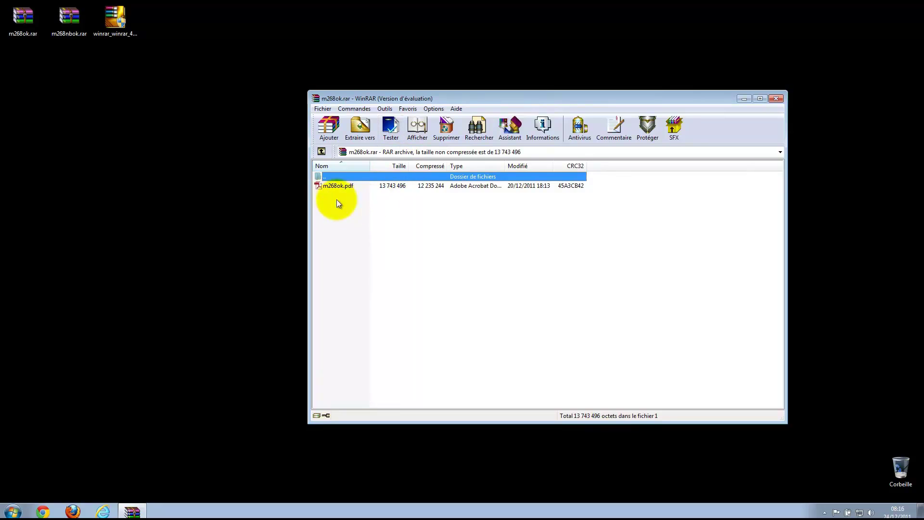
click(322, 187)
click(376, 226)
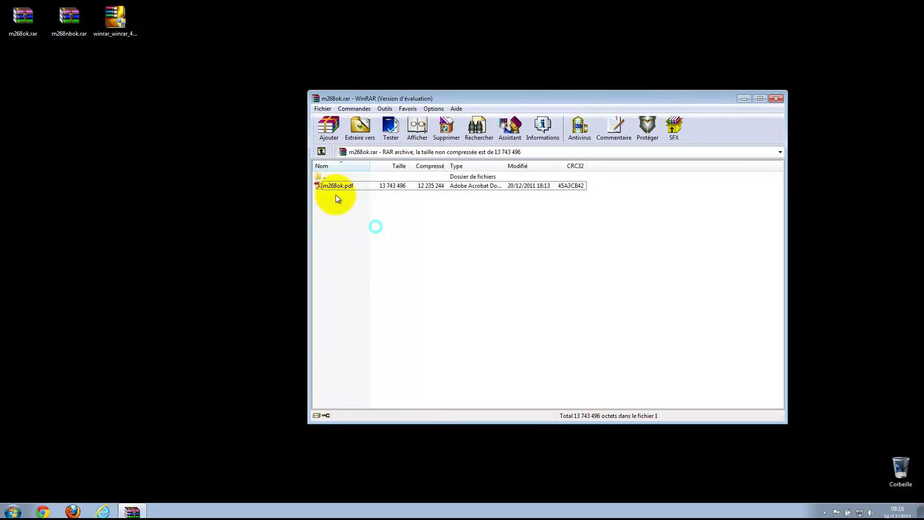
click(323, 187)
click(345, 229)
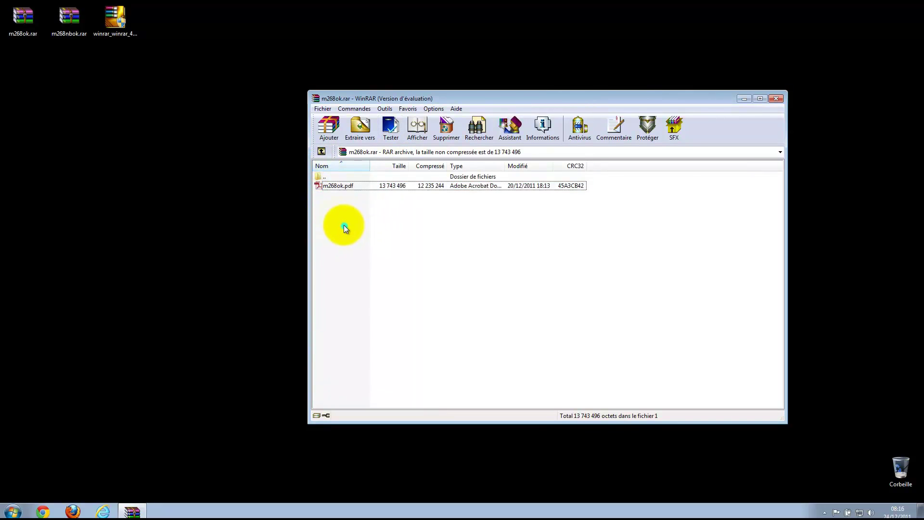
click(321, 187)
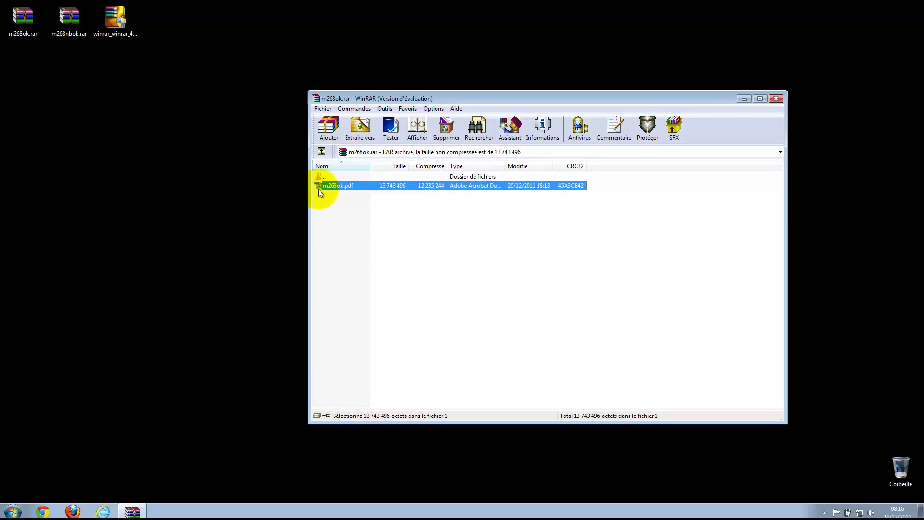
click(356, 245)
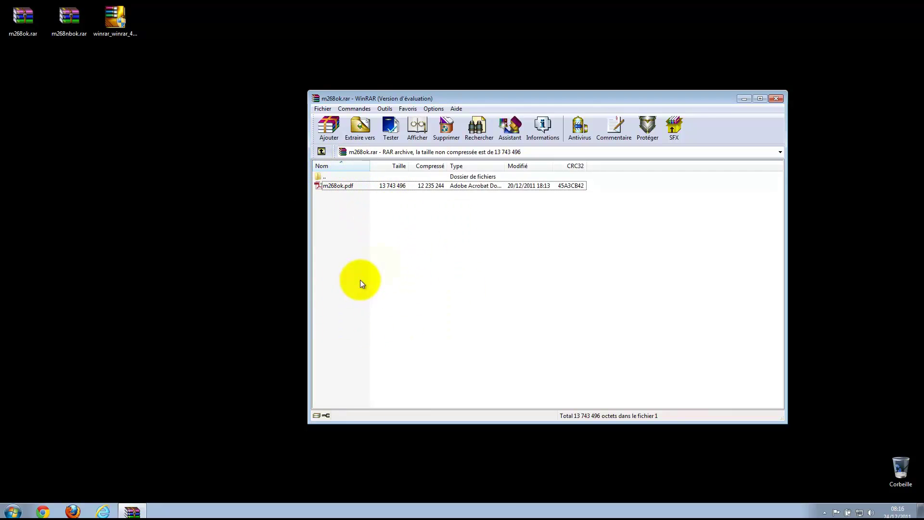
Extract the archive to an m268ok folder on the desktop with the default extraction options.
click(363, 126)
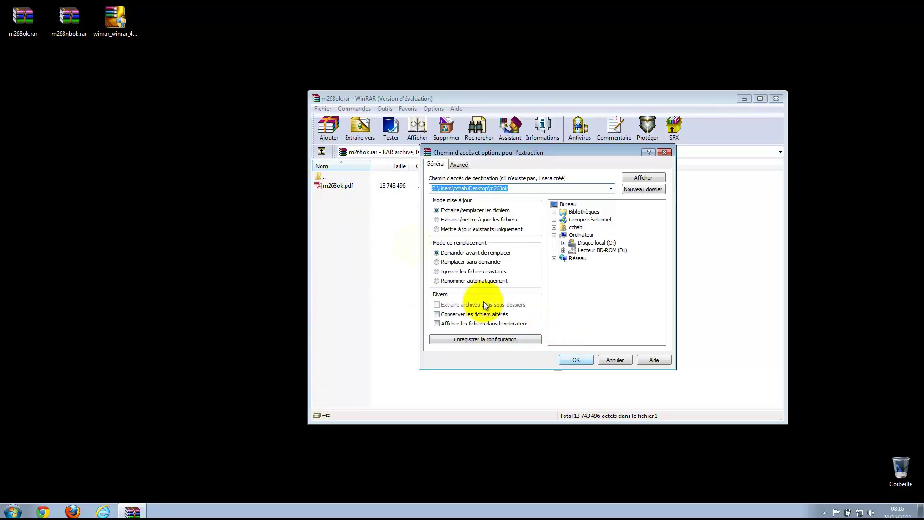
click(590, 359)
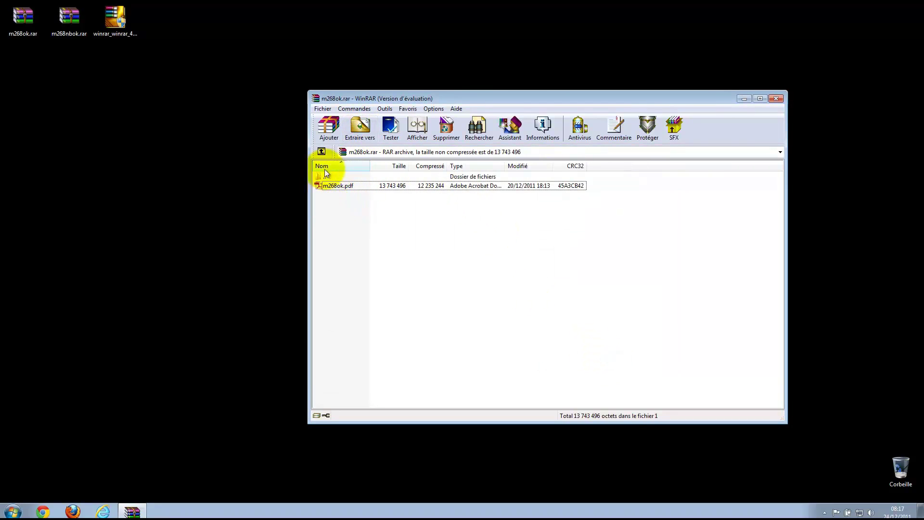
click(361, 128)
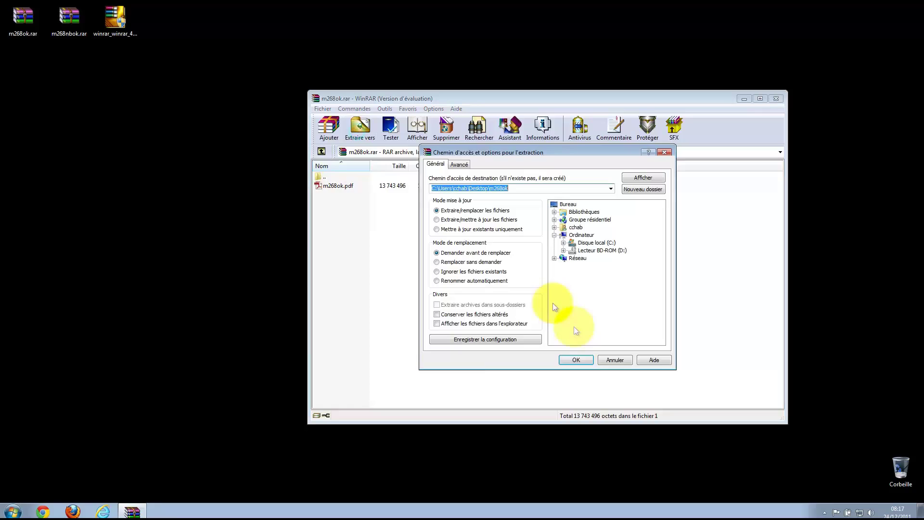
click(577, 360)
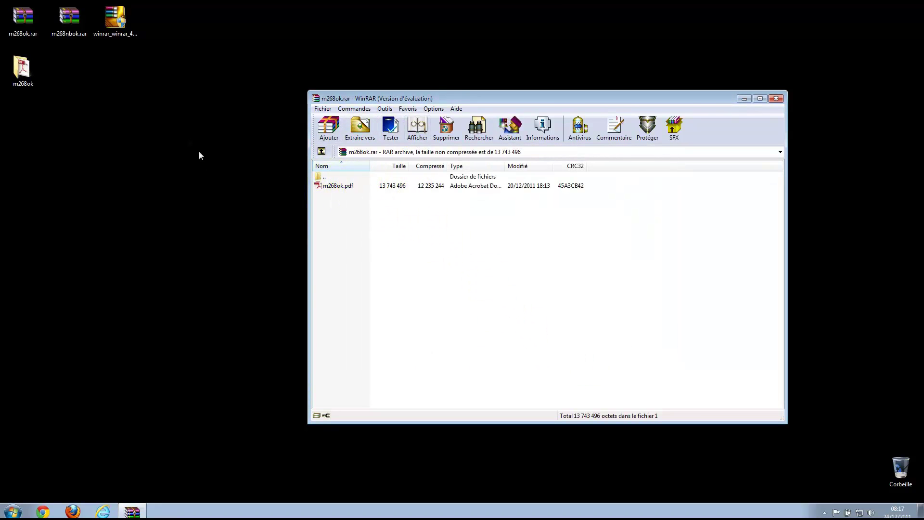
Open m268ok.pdf from the extracted m268ok folder and fit the whole page in the Adobe Reader window.
click(21, 69)
click(13, 34)
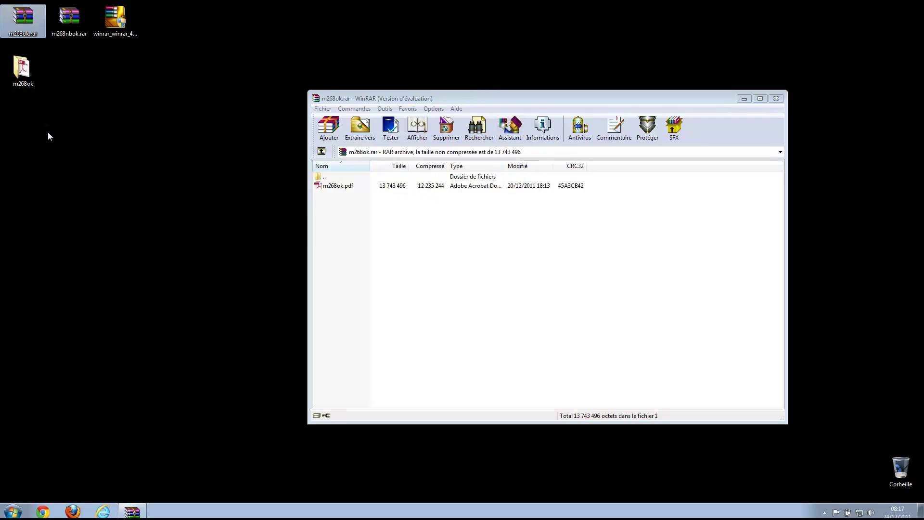
double_click(23, 68)
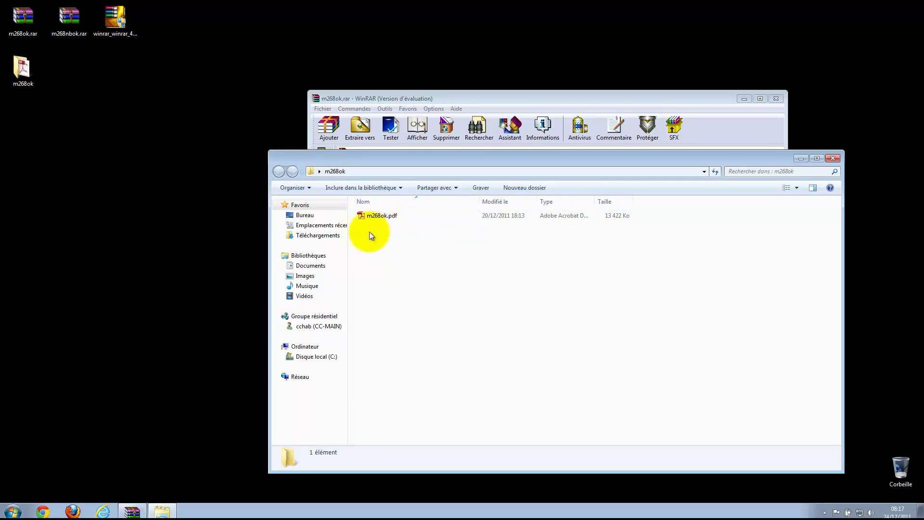
double_click(362, 219)
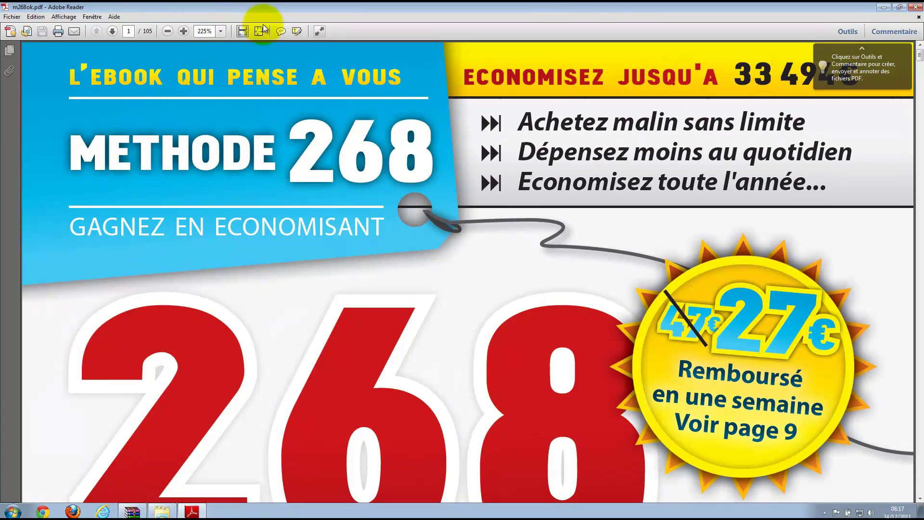
click(259, 31)
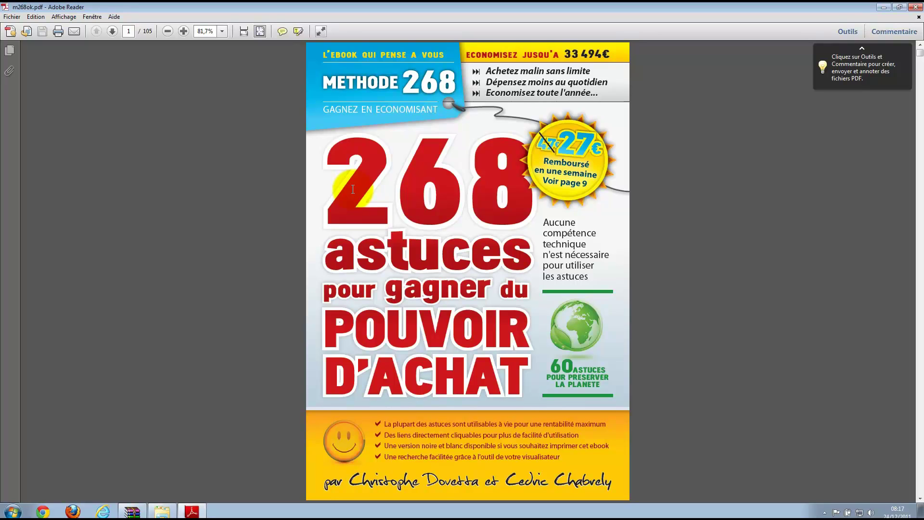
Close the PDF, the folder window and the archive, and place the m268ok folder beside the WinRAR installer on the desktop.
click(915, 7)
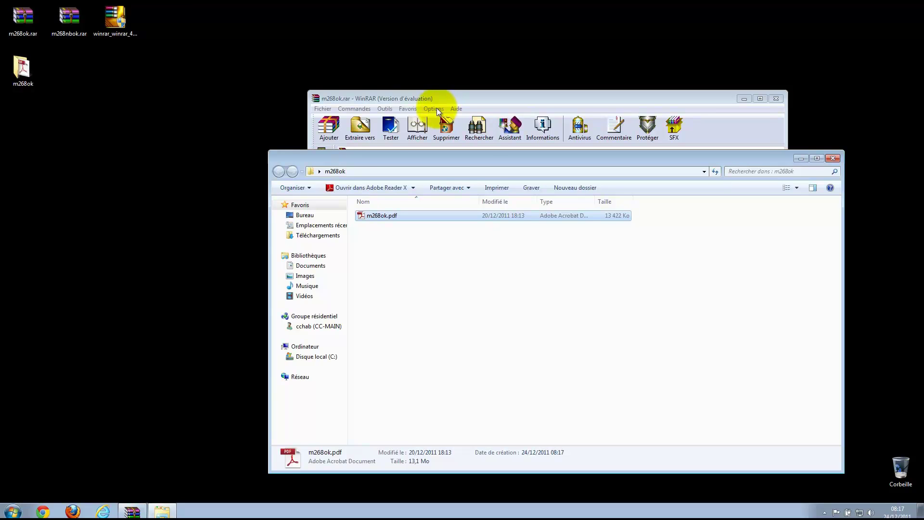
click(832, 157)
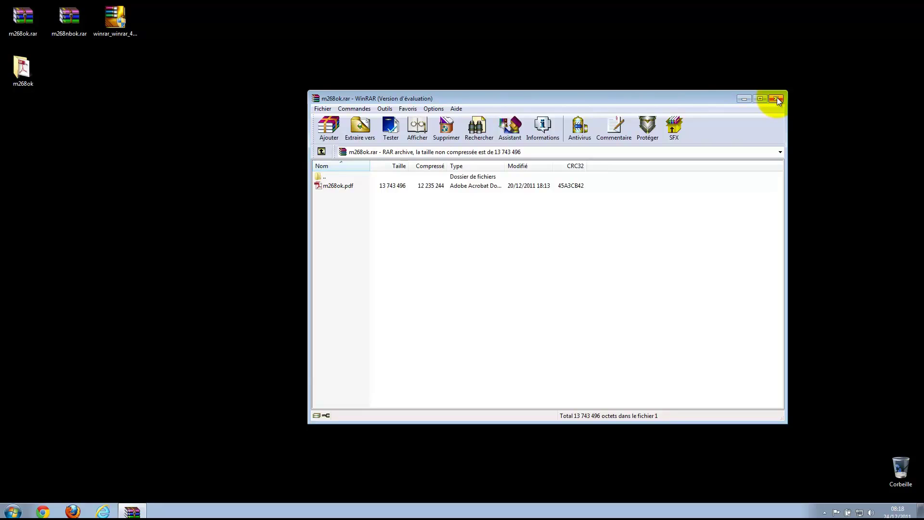
double_click(316, 99)
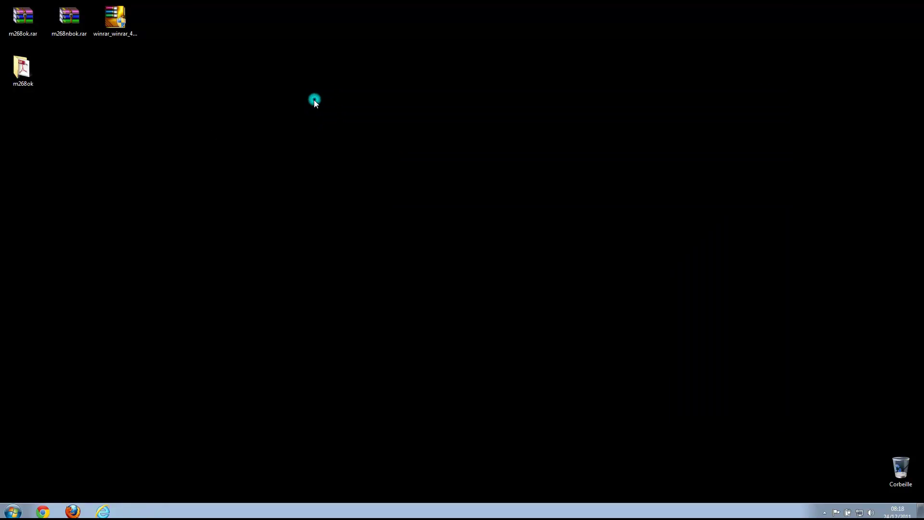
drag(24, 71, 175, 36)
click(196, 143)
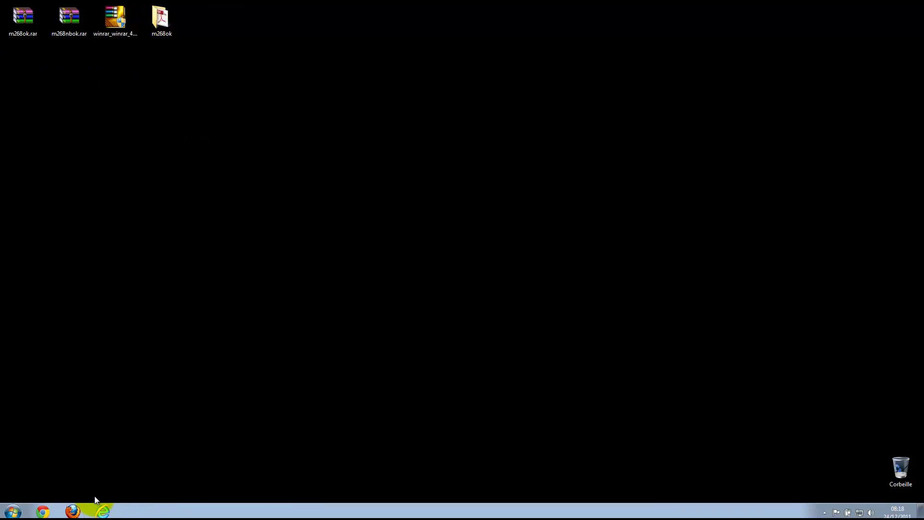
Look through the Images library for available pictures and close its window.
click(13, 511)
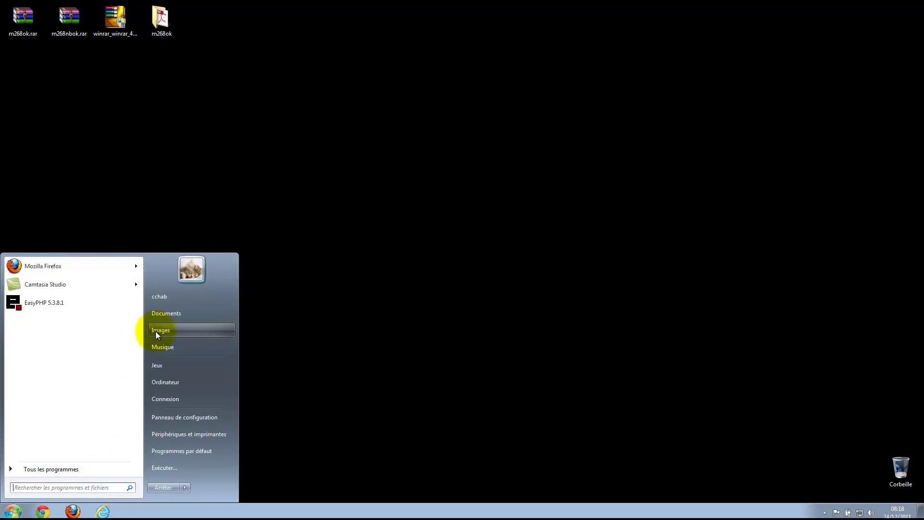
click(160, 330)
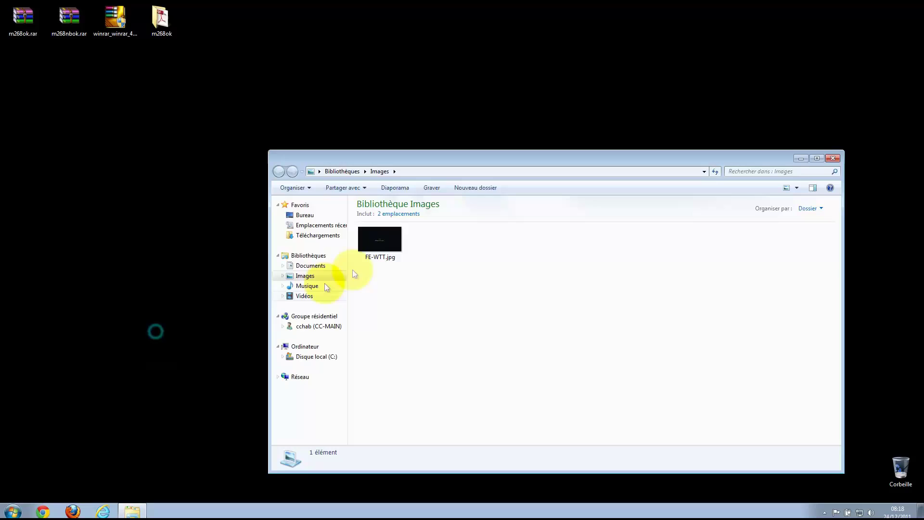
click(838, 162)
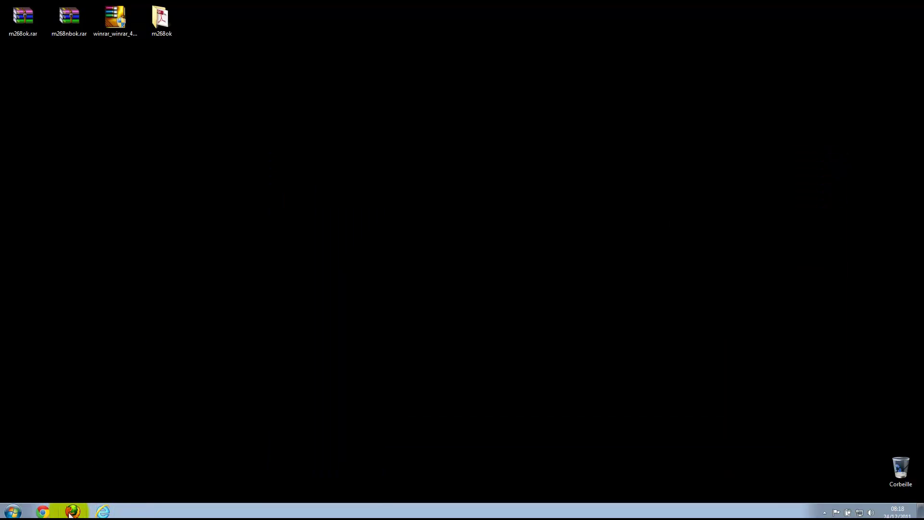
Switch to Internet Explorer and search Google Images for "fond ecran".
click(103, 511)
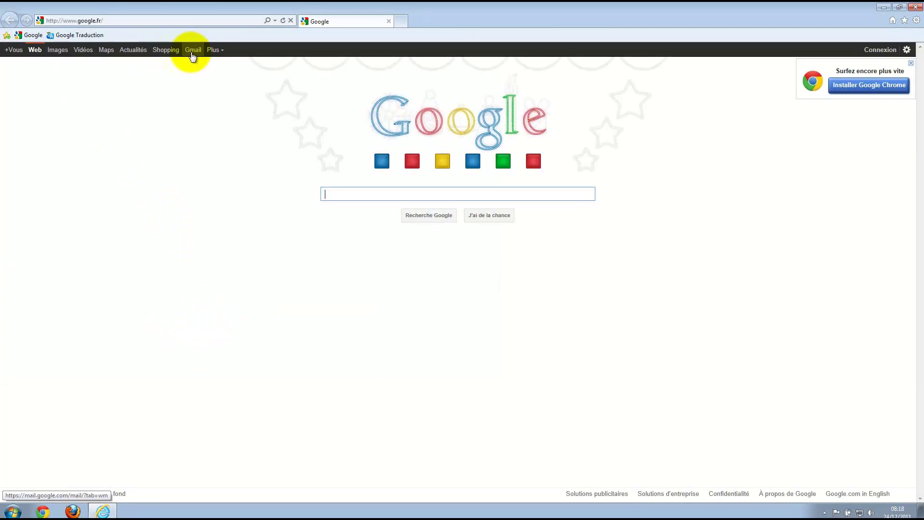
click(30, 35)
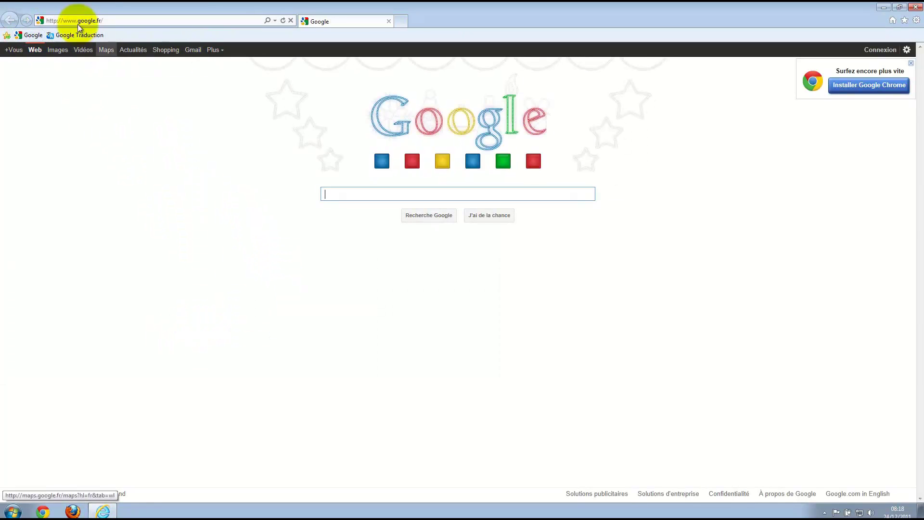
click(82, 50)
click(56, 49)
click(330, 153)
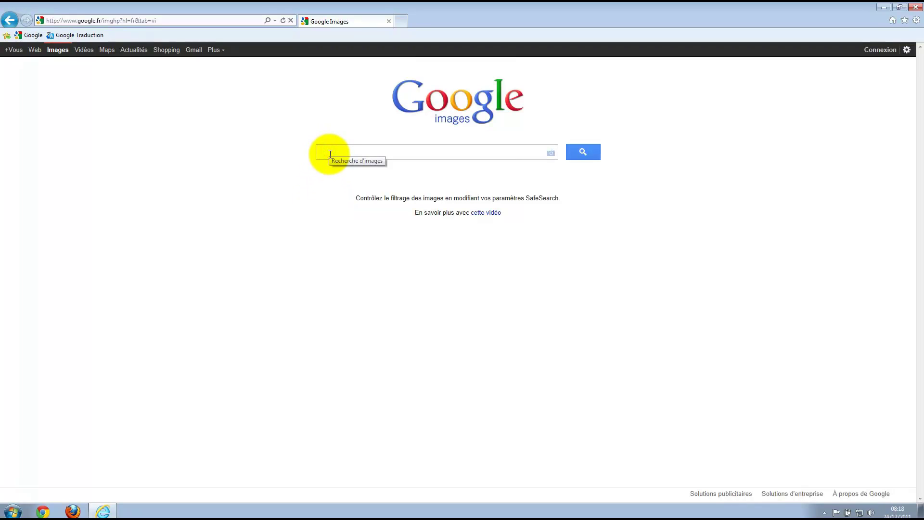
text(fond ecran)
key(Return)
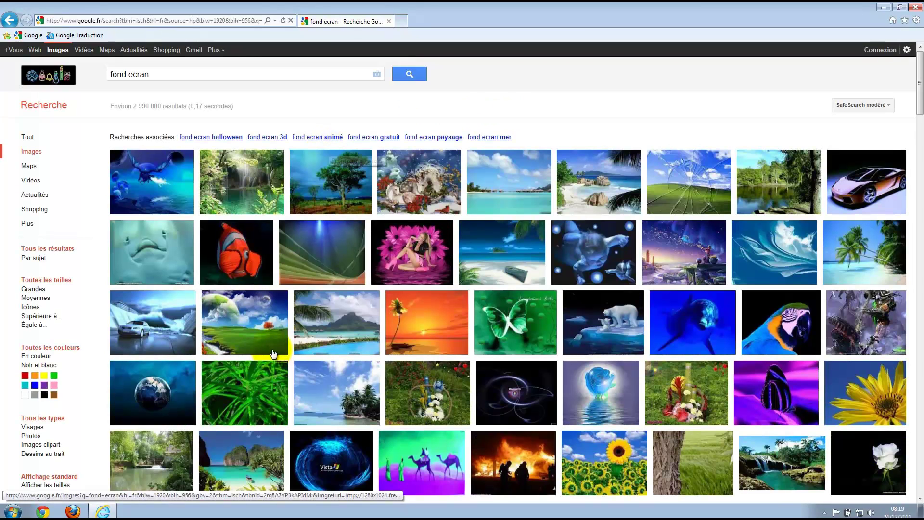
Open the forest waterfall wallpaper at full size and save it to the desktop as fond-ecran-paysage.jpg.
click(226, 191)
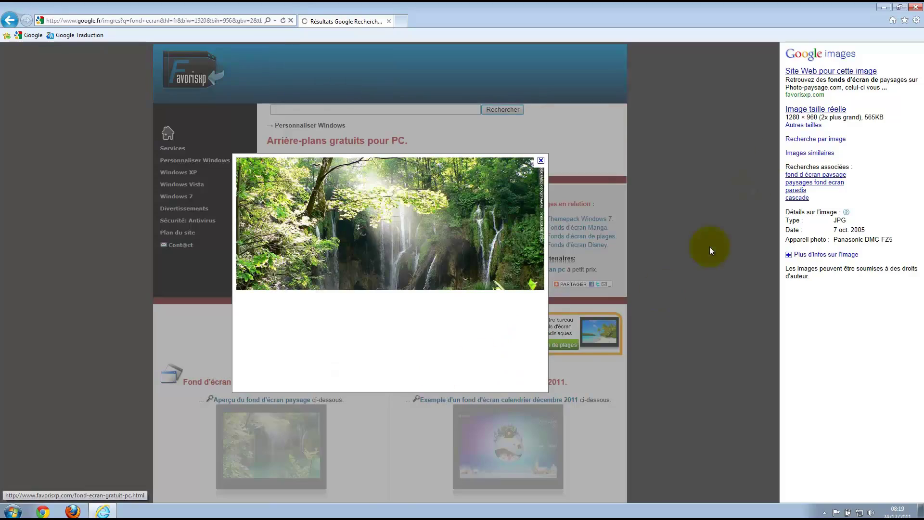
click(792, 109)
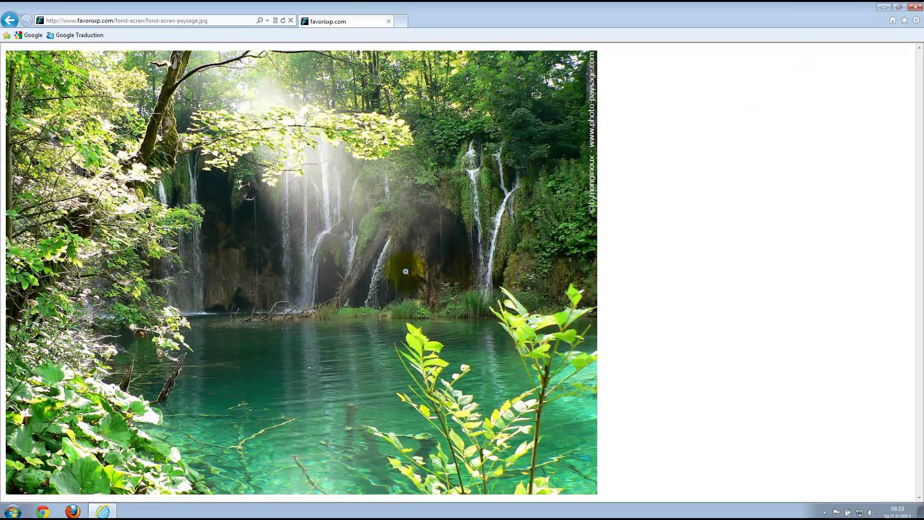
right_click(405, 254)
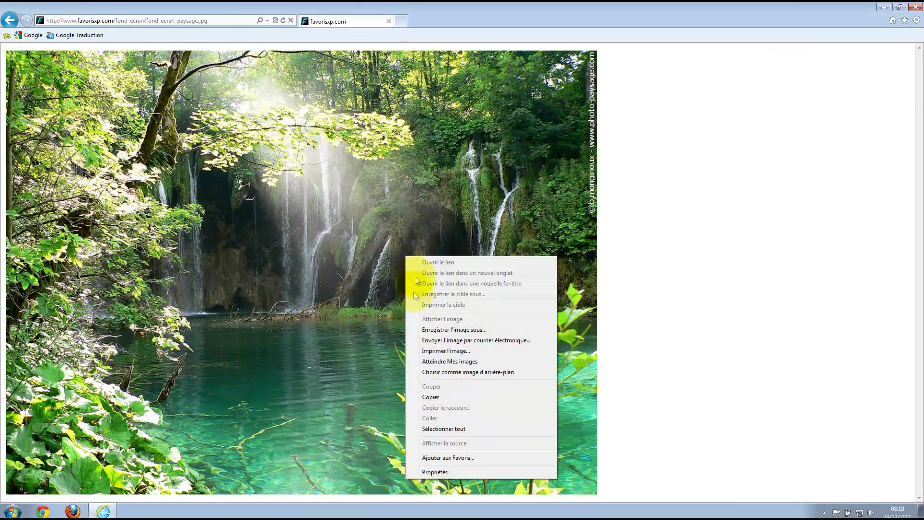
click(424, 328)
click(313, 231)
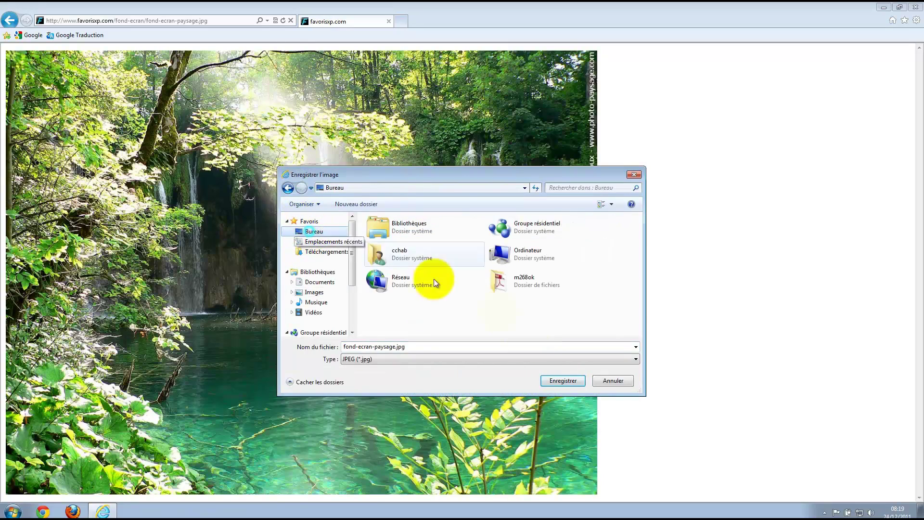
click(563, 380)
Return to the "fond ecran" results, open the blue dragon wallpaper at full size and save it to the desktop as dragon_01.jpg.
click(10, 19)
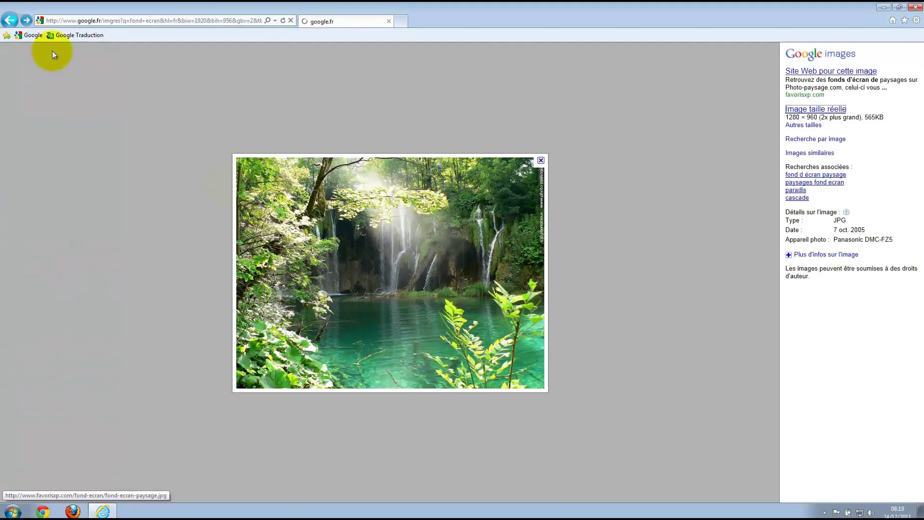
click(9, 20)
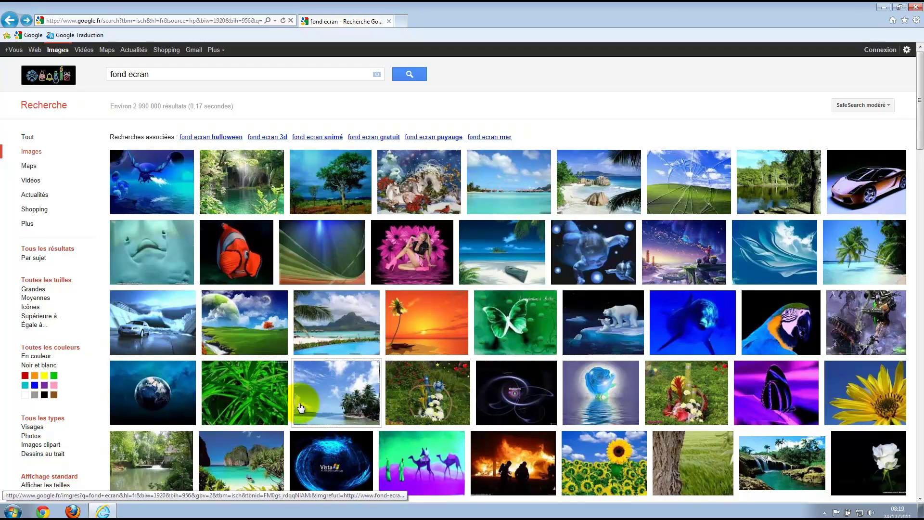
click(147, 185)
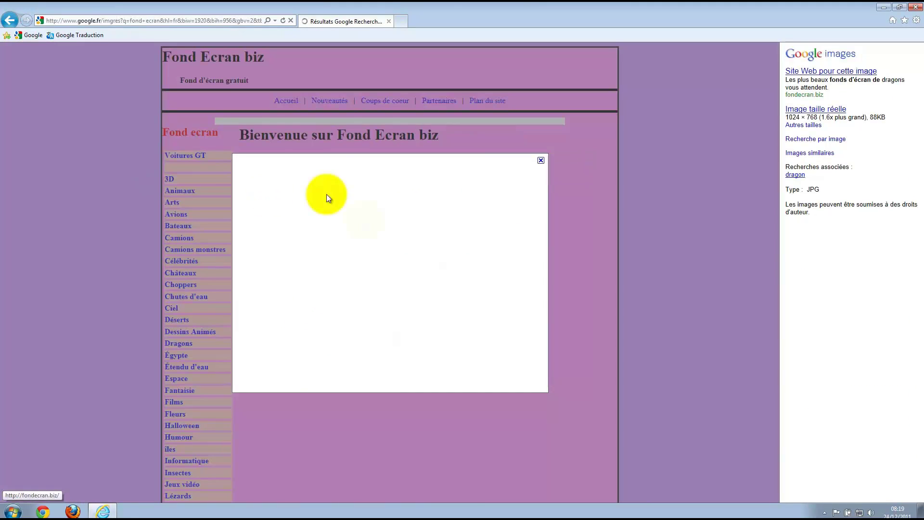
click(799, 114)
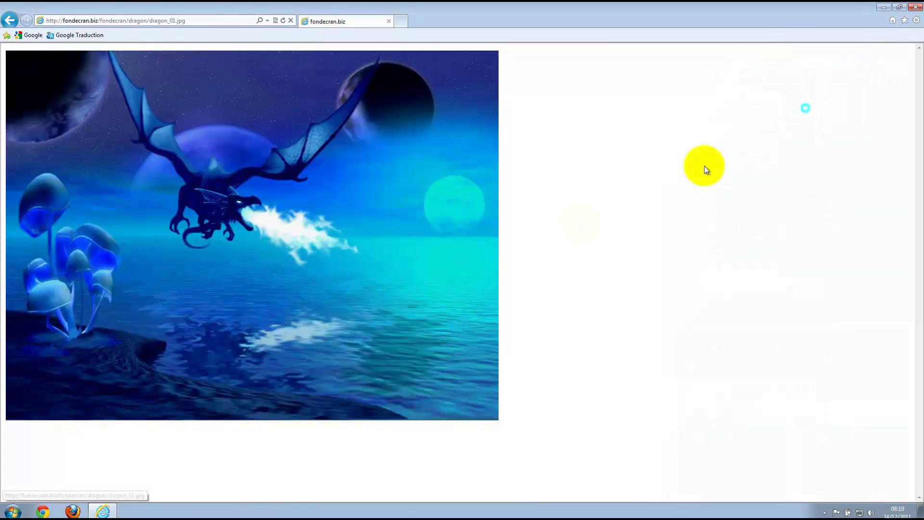
right_click(314, 234)
click(350, 309)
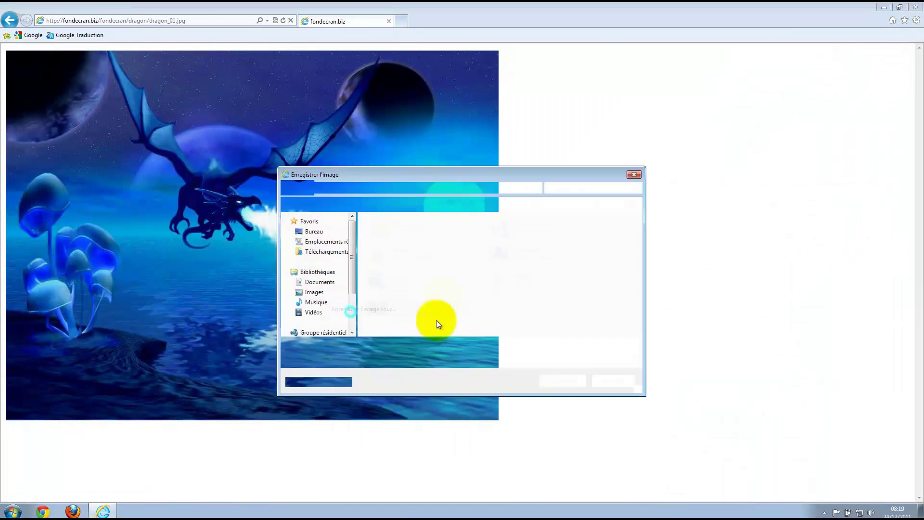
click(317, 235)
click(564, 380)
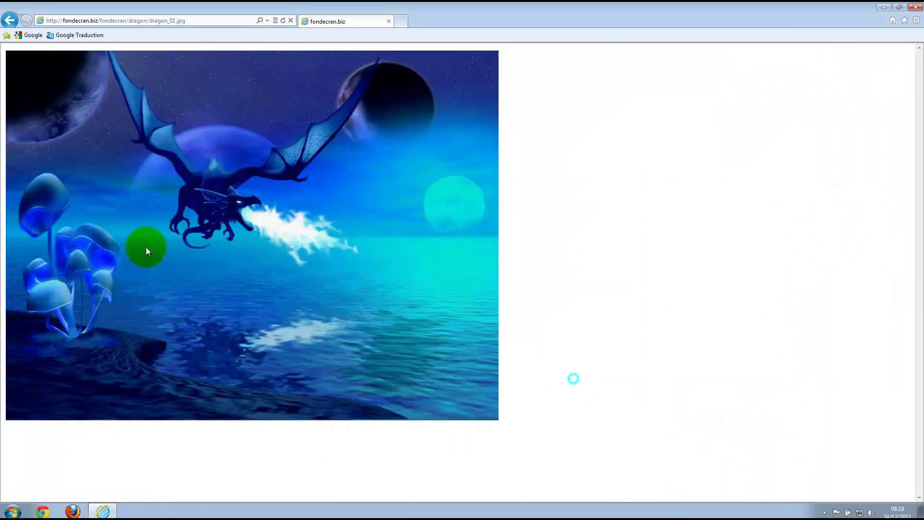
Go back to the image results, open the alien and predator wallpaper at full size and save it to the desktop as 8dqyl6ke.jpg.
click(10, 21)
click(10, 21)
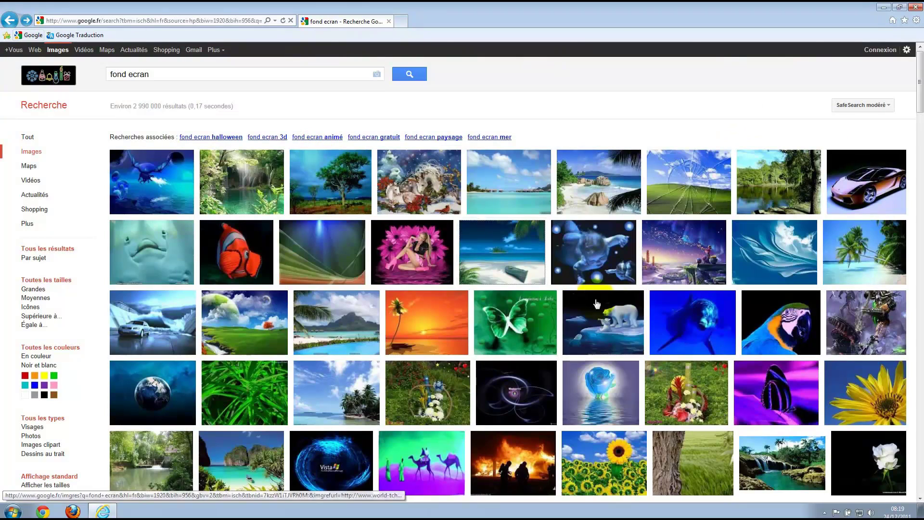
click(866, 322)
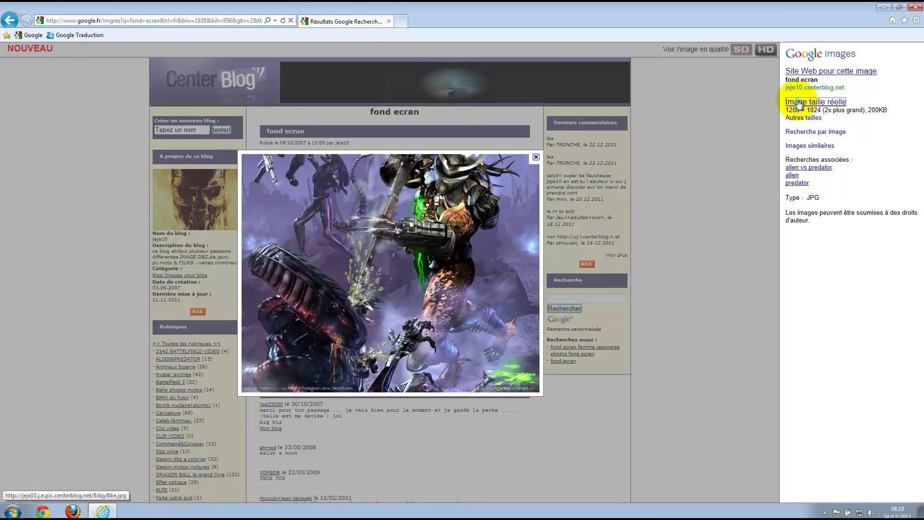
click(792, 102)
right_click(333, 261)
click(365, 316)
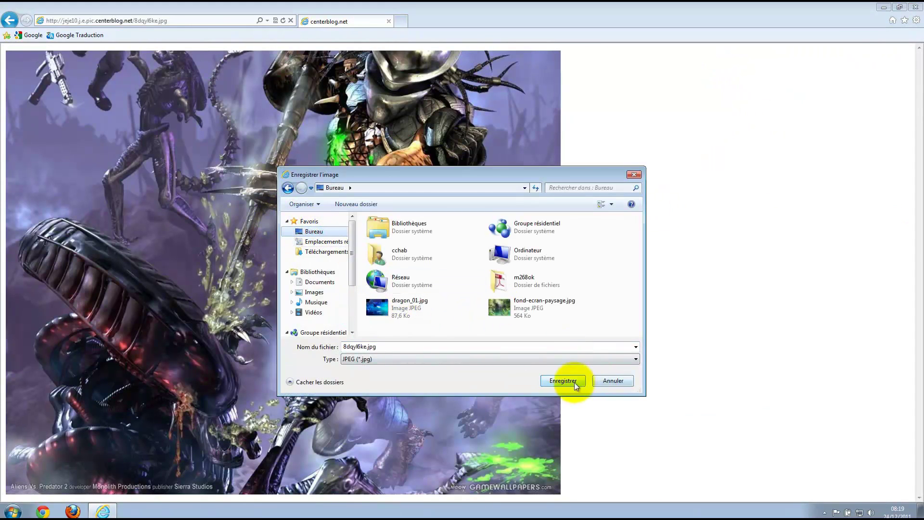
click(573, 382)
Return to the image results, search Google Images for "fleur" and browse the flower pictures.
key(BackSpace)
key(BackSpace)
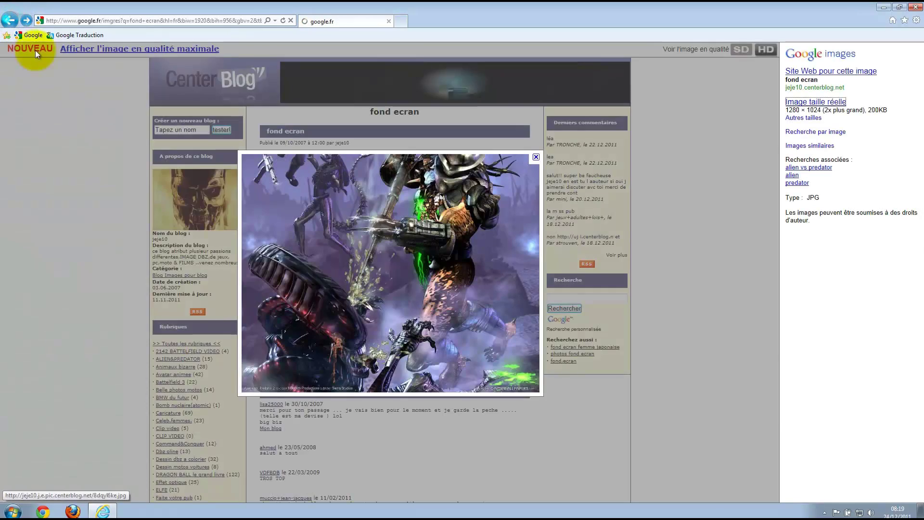
drag(155, 75, 83, 72)
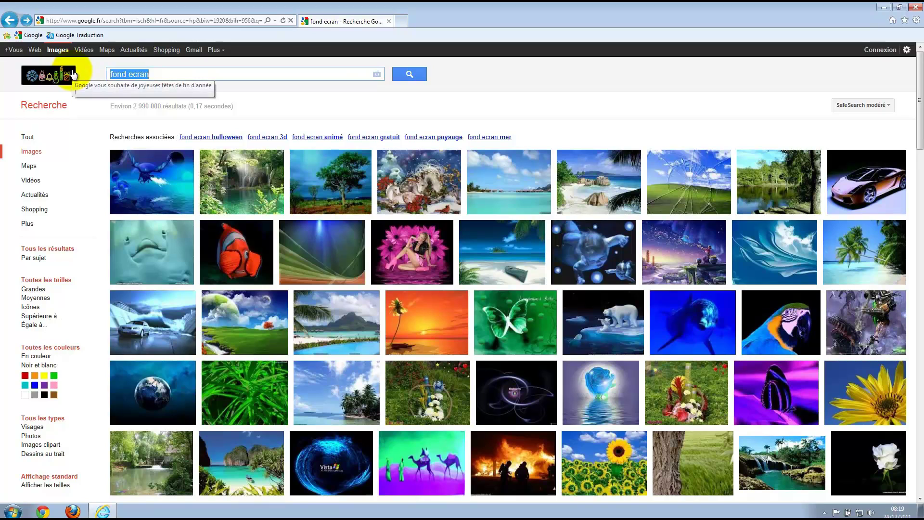
text(fleur)
key(Return)
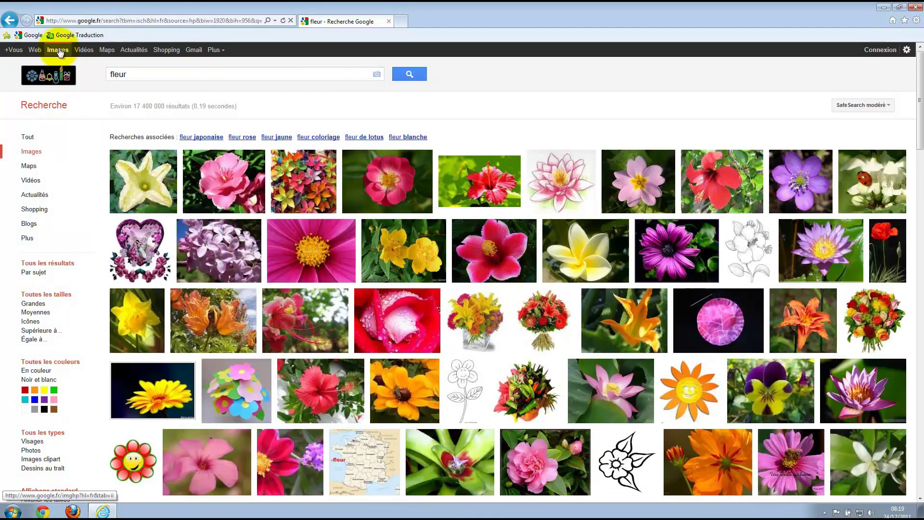
scroll(446, 340, down, 15)
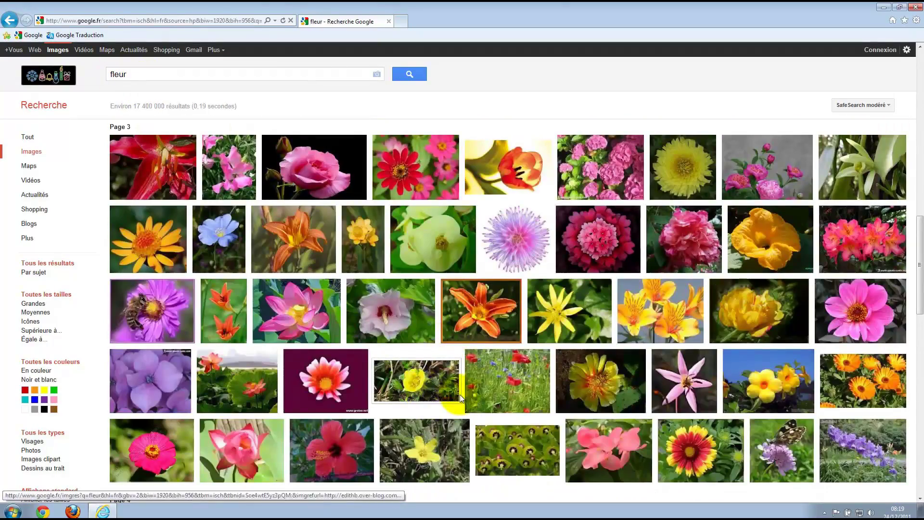
scroll(463, 386, up, 2)
scroll(464, 384, up, 13)
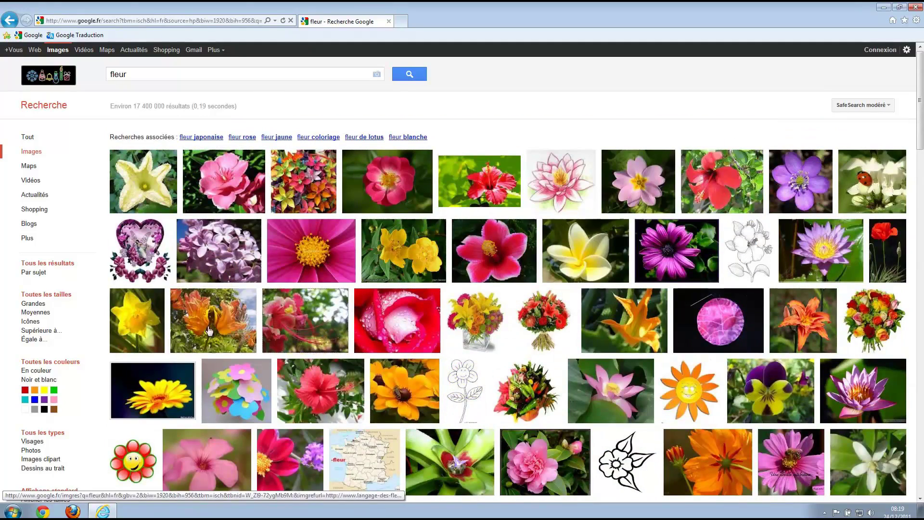
mouse_move(177, 311)
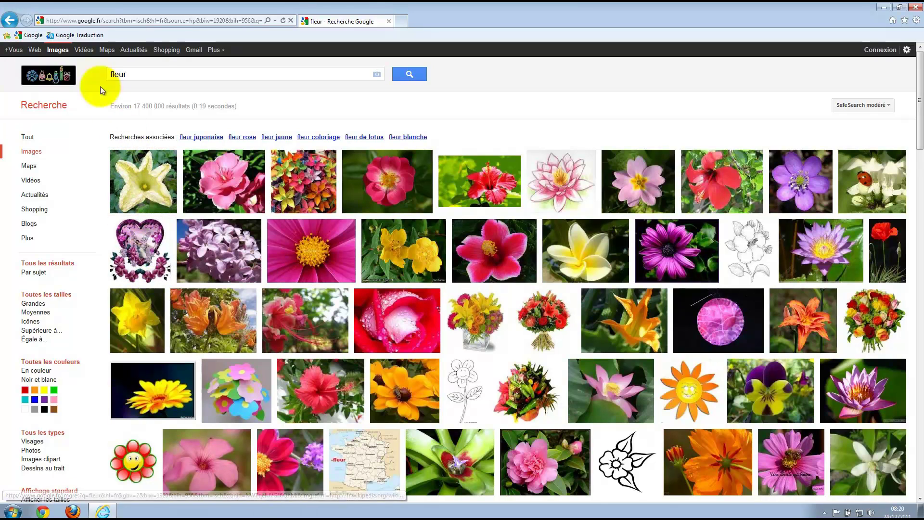
Close the browser and line up the three saved wallpapers in a row on the empty middle part of the desktop.
click(915, 7)
drag(27, 173, 260, 170)
drag(37, 137, 214, 174)
drag(22, 71, 160, 179)
click(144, 139)
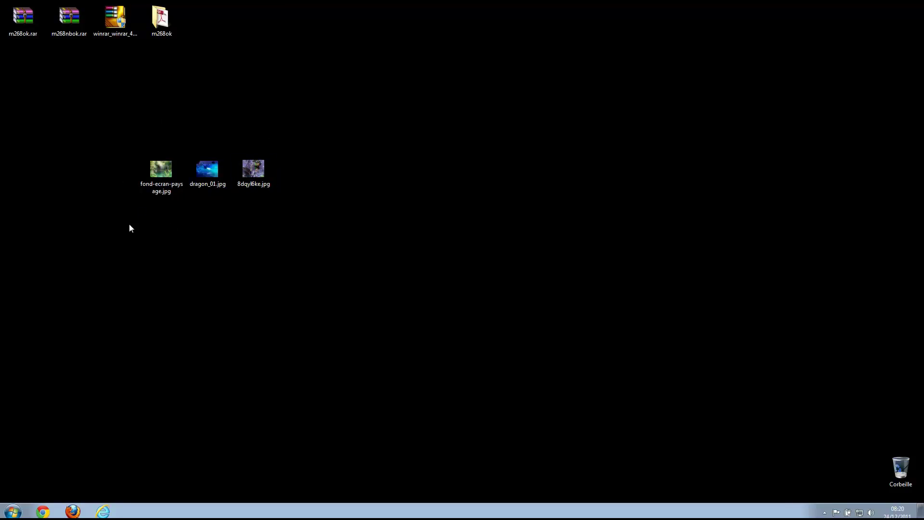
Compress the three wallpaper images directly into Desktop.rar, repeating the operation once with all three selected.
click(67, 8)
click(63, 43)
drag(114, 131, 283, 208)
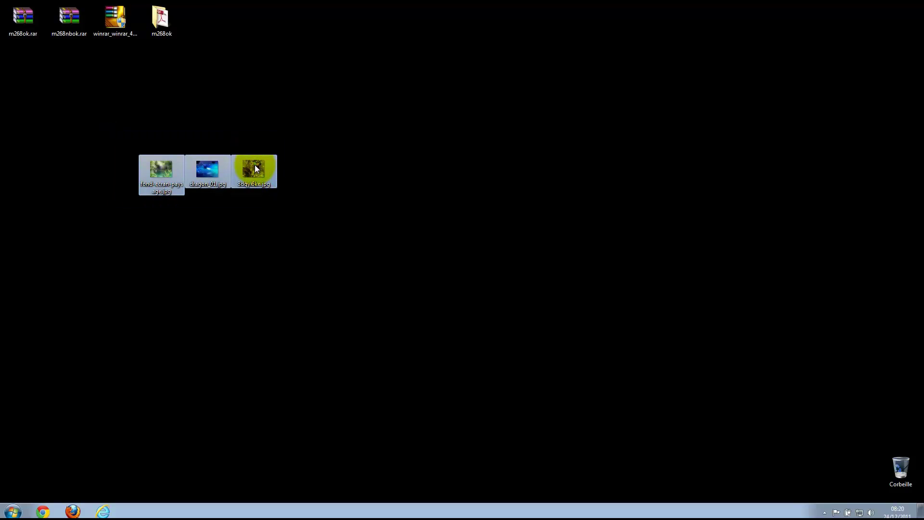
right_click(255, 166)
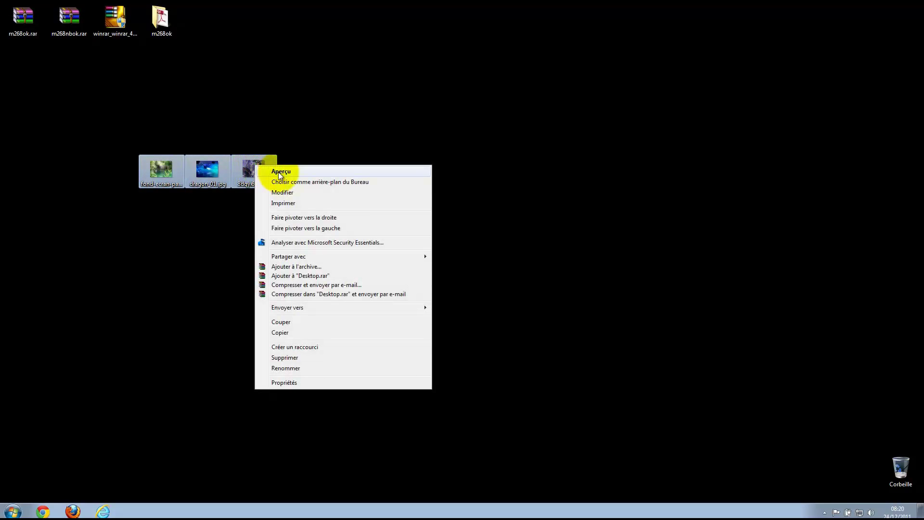
click(308, 276)
click(160, 168)
drag(128, 132, 251, 177)
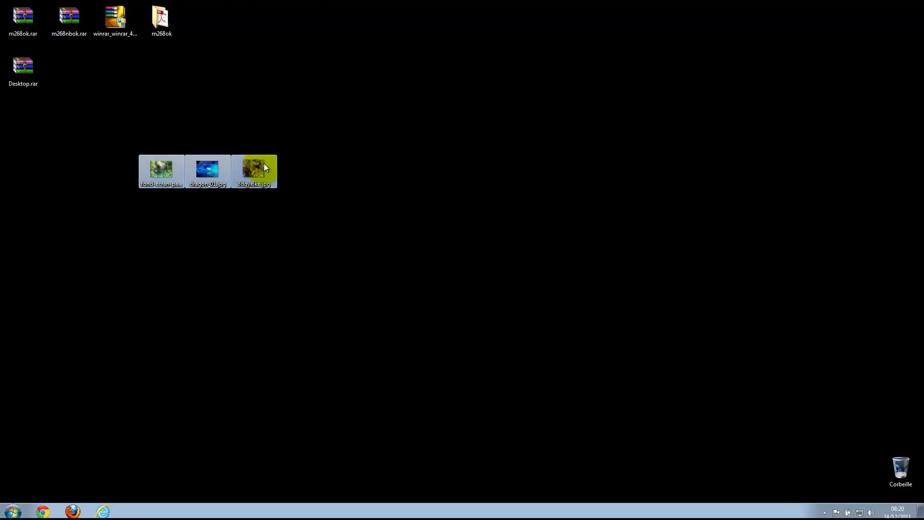
right_click(264, 167)
click(270, 273)
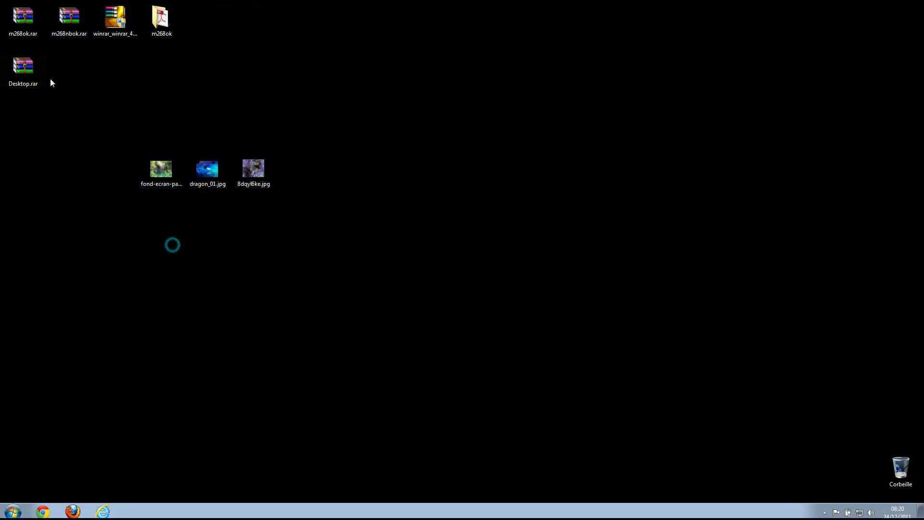
Delete the Desktop.rar archive from the desktop and confirm sending it to the recycle bin.
right_click(29, 62)
click(57, 210)
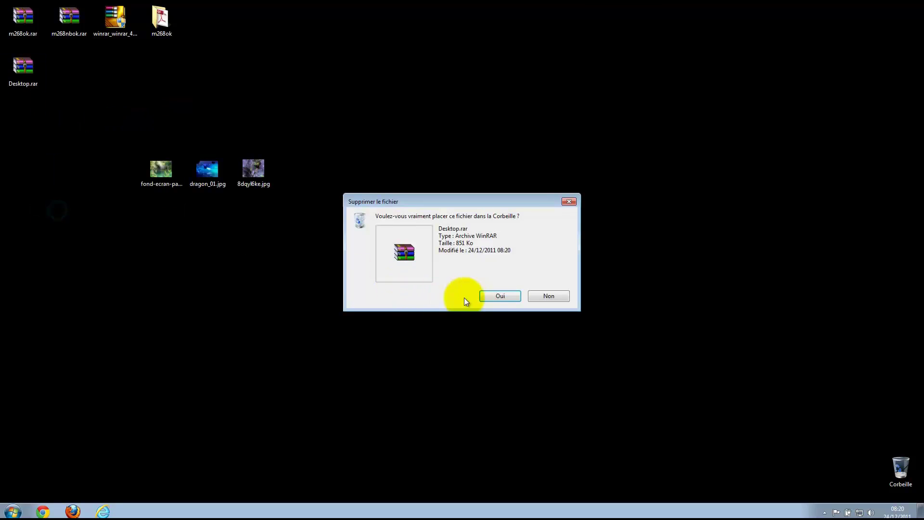
click(493, 296)
Open the archive creation settings for the three wallpaper images and name the archive fond-ecran.rar.
drag(126, 136, 273, 185)
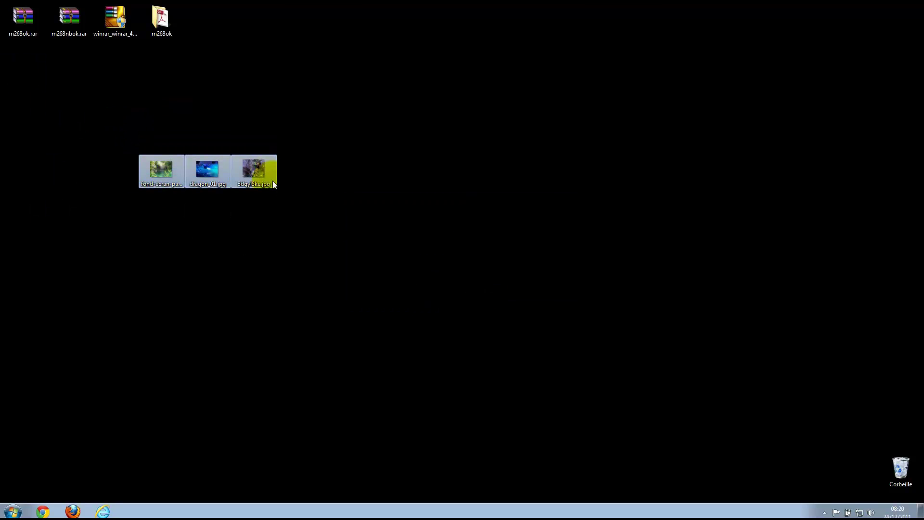
right_click(254, 170)
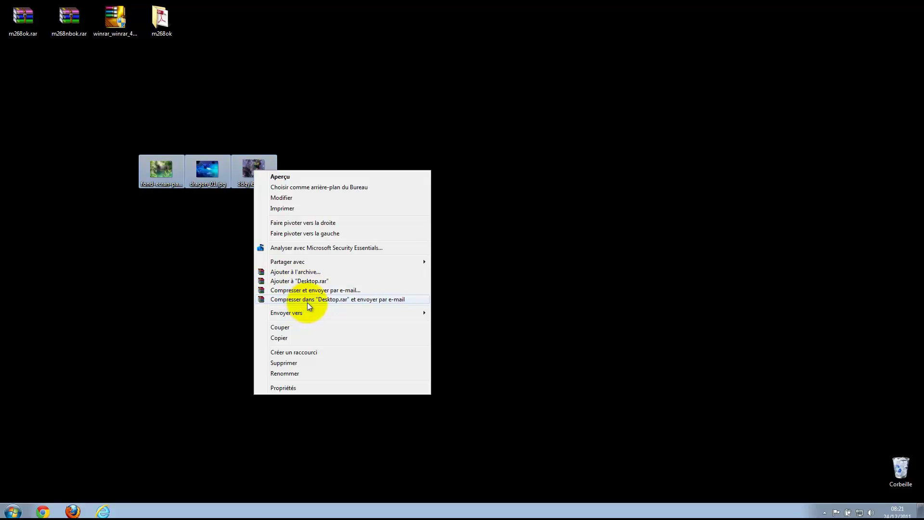
click(283, 272)
click(393, 209)
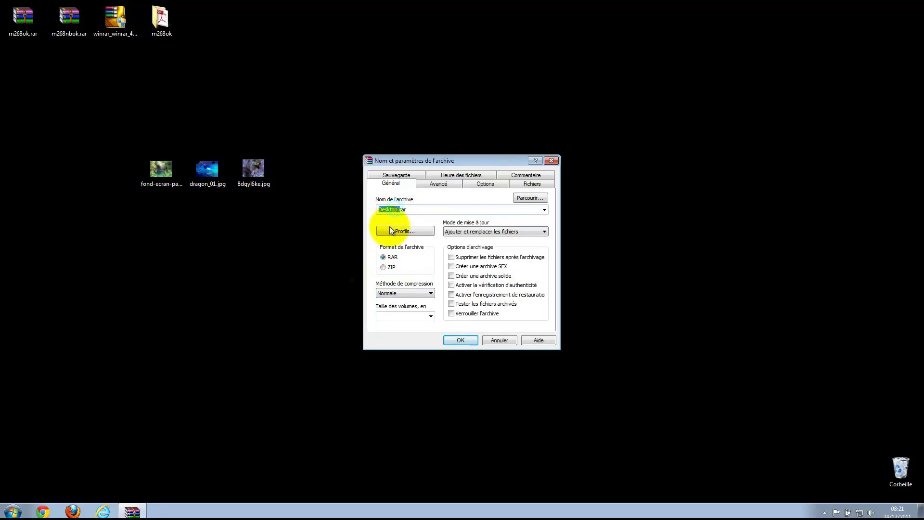
click(399, 211)
drag(398, 210, 364, 208)
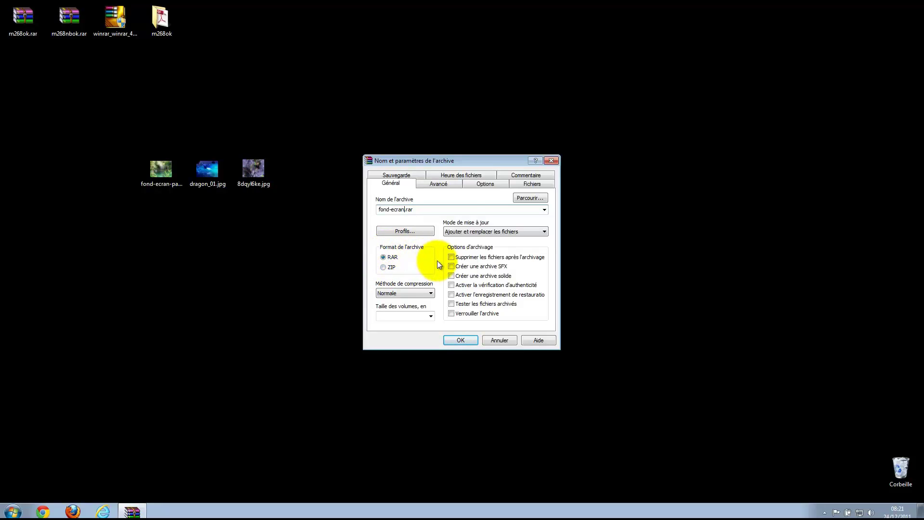
Look through the deletion and advanced archive settings, switching the NTFS file security and file stream options on and back off.
click(471, 182)
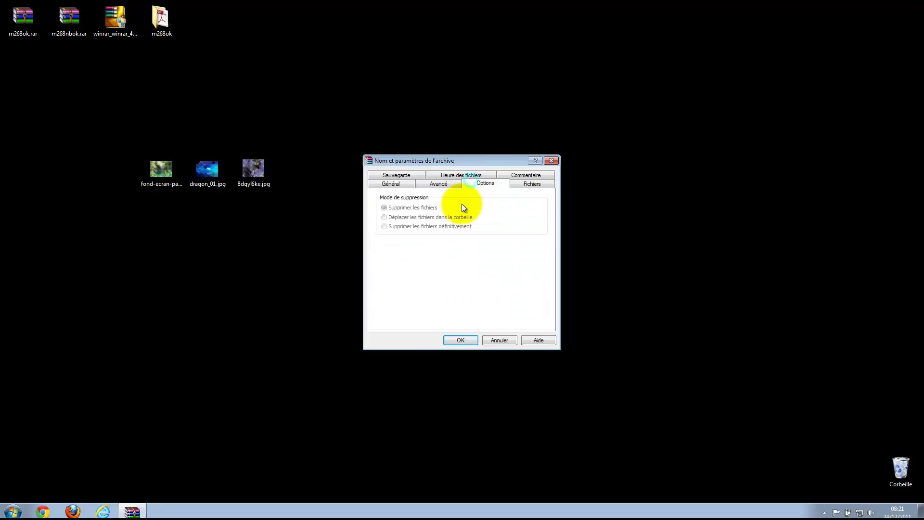
click(436, 183)
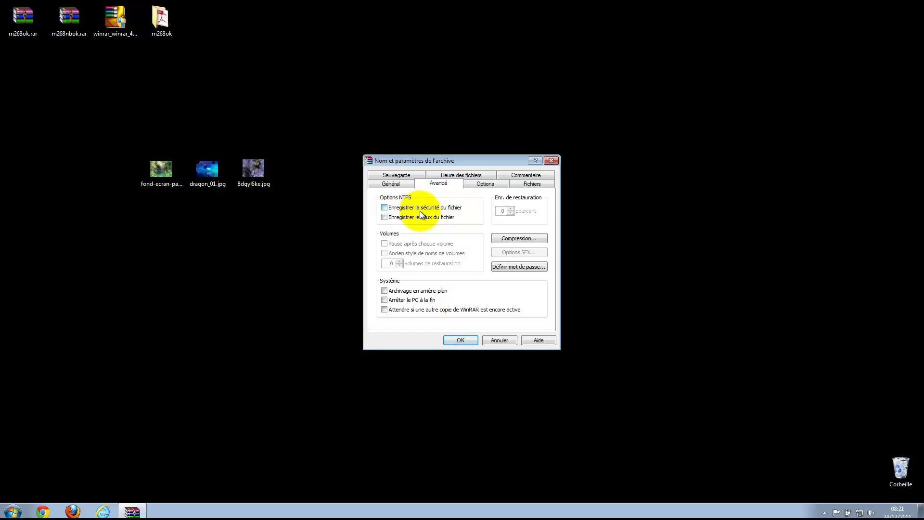
click(384, 208)
click(384, 217)
click(385, 218)
click(384, 208)
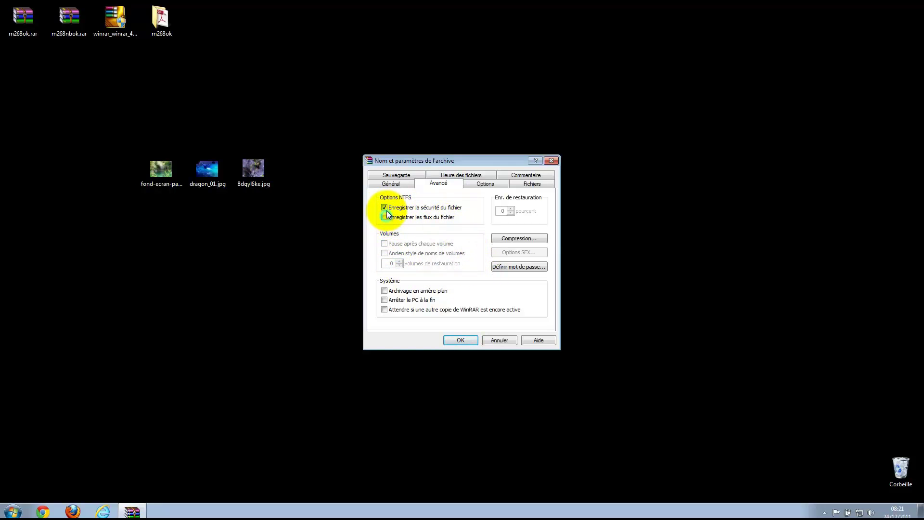
View the archive's password settings, cancel them without entering anything and return to the general archive settings.
click(514, 267)
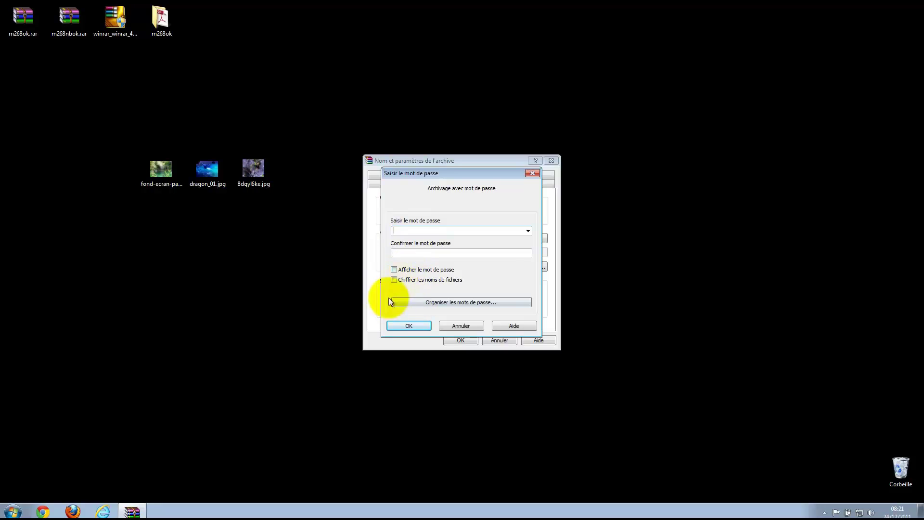
click(464, 326)
click(391, 183)
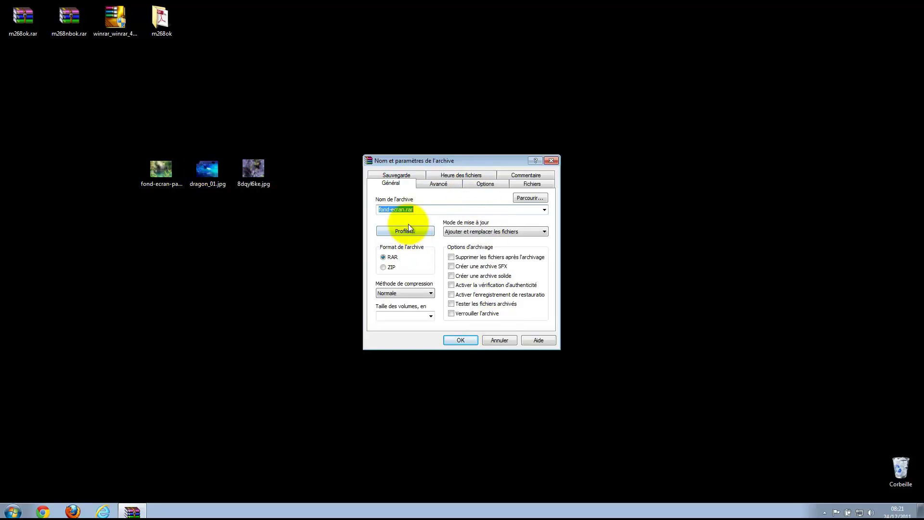
Create the fond-ecran.rar archive and place it on the desktop beside 8dqyl6ke.jpg.
click(461, 341)
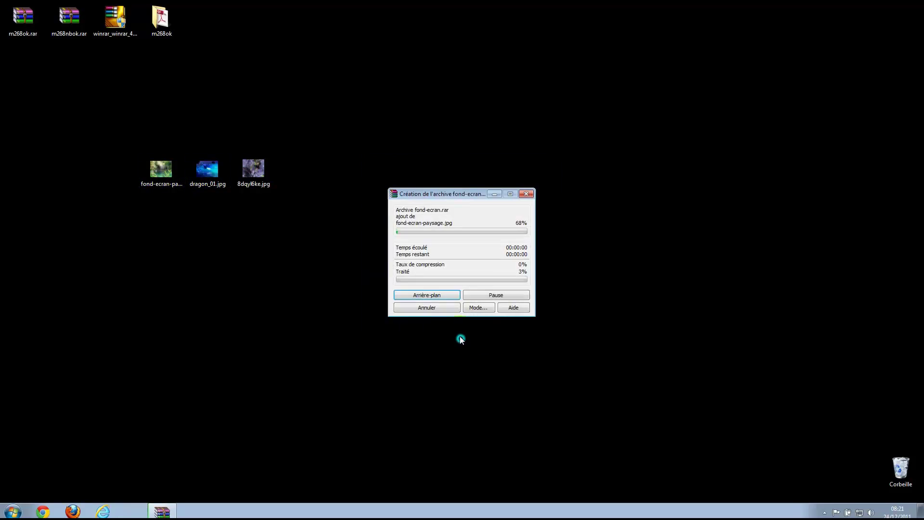
drag(25, 76, 299, 174)
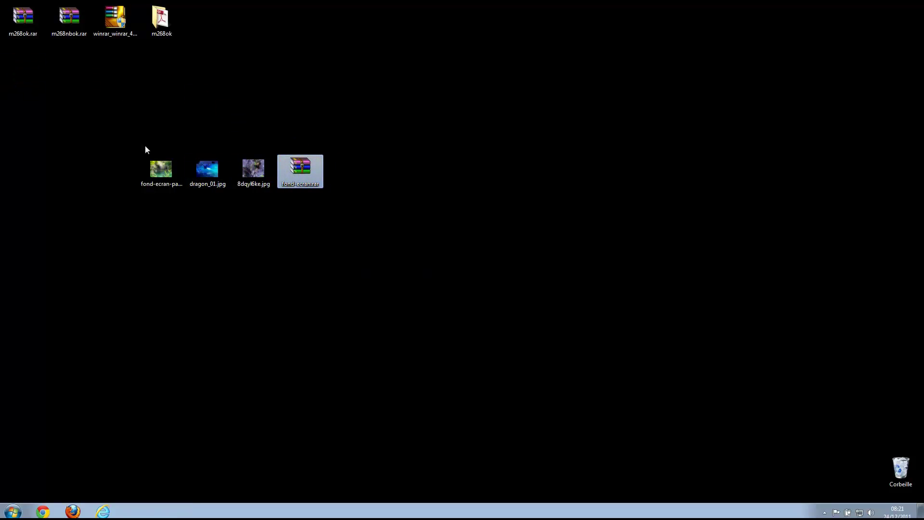
click(291, 176)
Open fond-ecran.rar, dismiss the licence reminder and compare the archive's contents with the three original images on the desktop.
double_click(302, 168)
drag(396, 99, 470, 116)
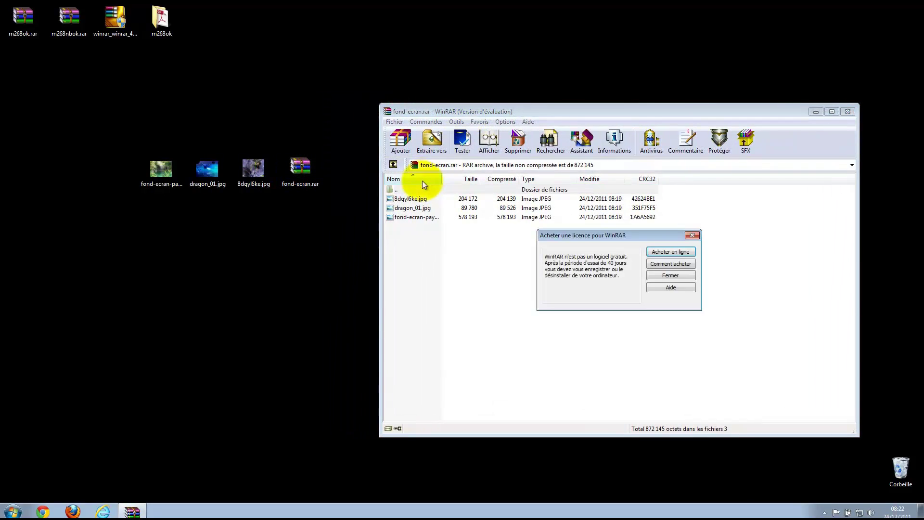
click(671, 276)
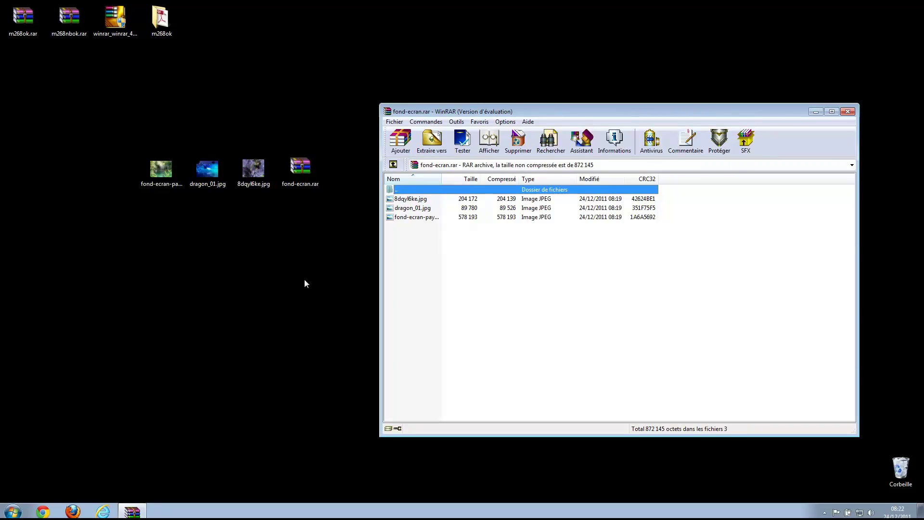
drag(120, 136, 260, 200)
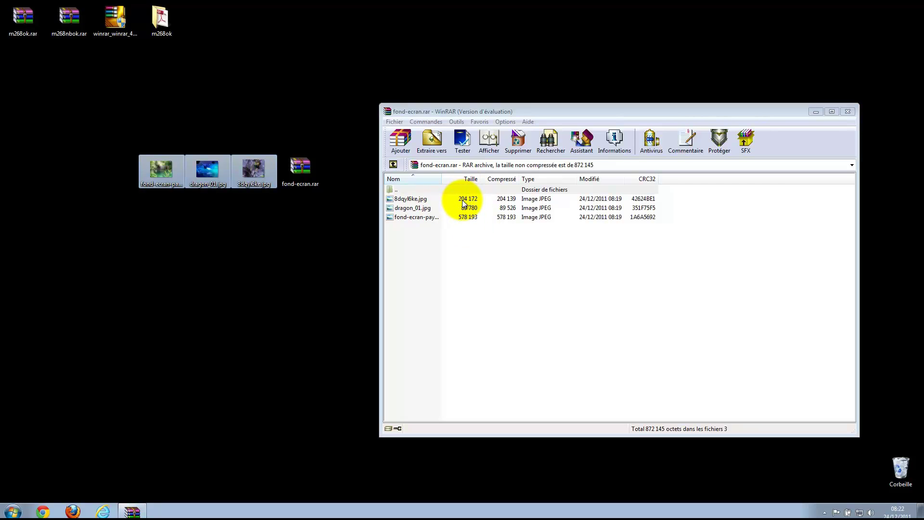
Compare the original and compressed sizes of the three images in fond-ecran.rar, then close the archive.
click(501, 201)
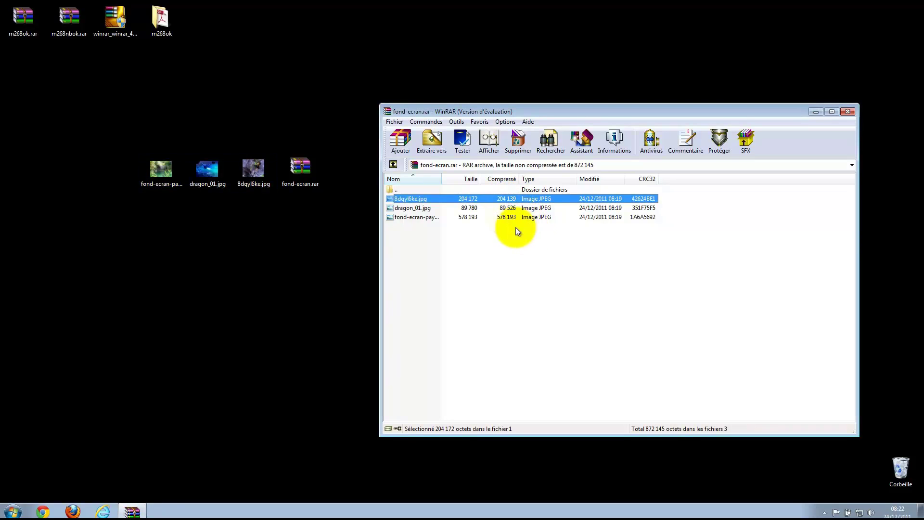
click(472, 208)
click(476, 216)
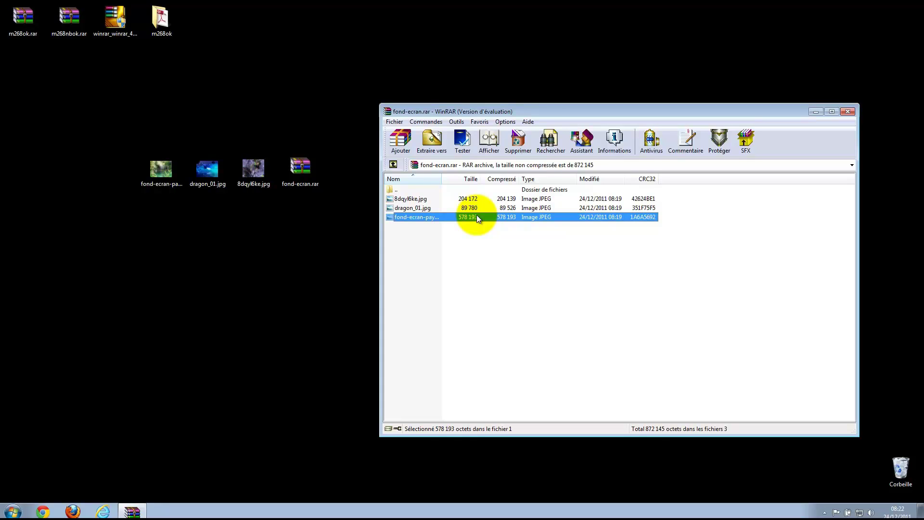
click(846, 113)
Rearrange the desktop so fond-ecran.rar and the three original images sit in one row, with a gap between archive and images.
drag(141, 146, 177, 307)
click(286, 163)
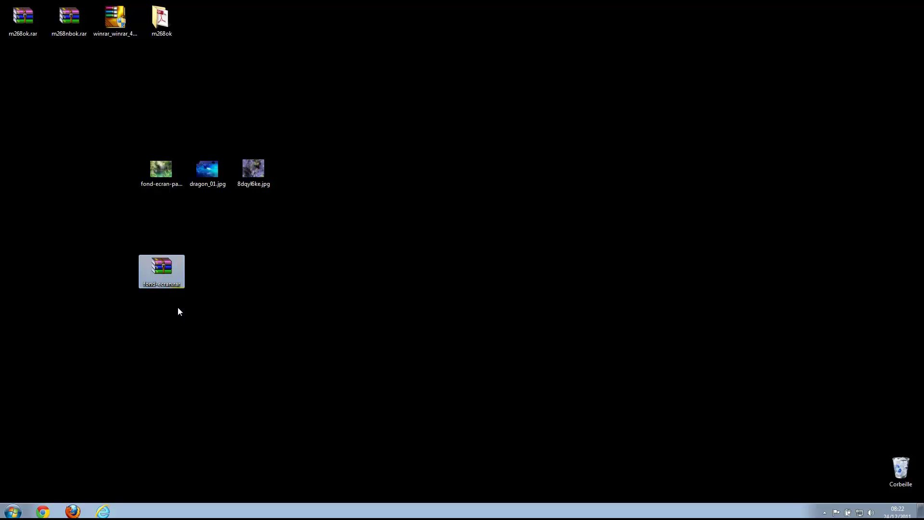
drag(122, 122, 309, 204)
drag(110, 240, 208, 303)
drag(101, 115, 336, 276)
click(215, 203)
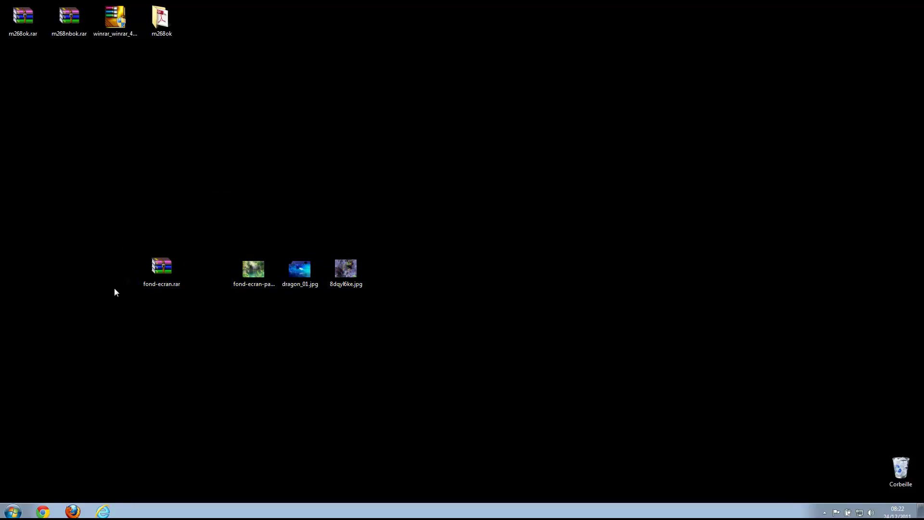
Extract fond-ecran.rar to the desktop folder fond-ecran with the default options, and place the folder beneath the archive.
double_click(156, 267)
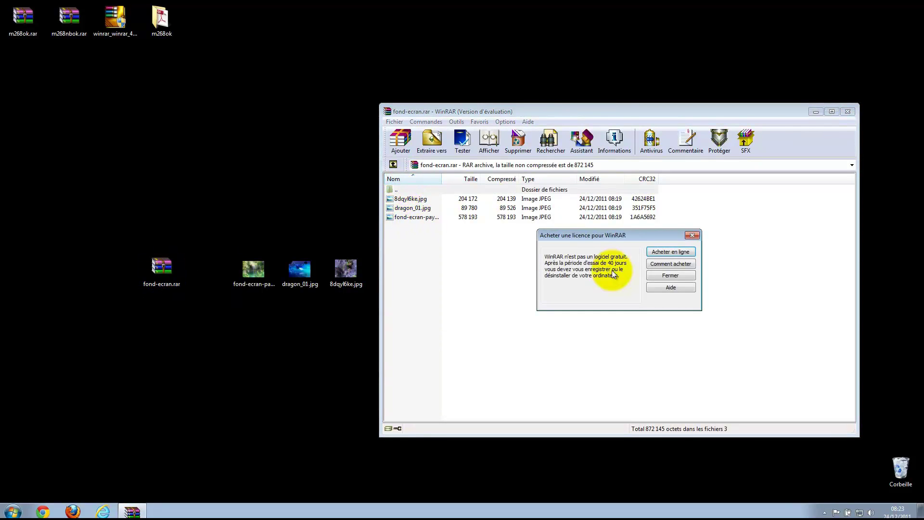
click(672, 279)
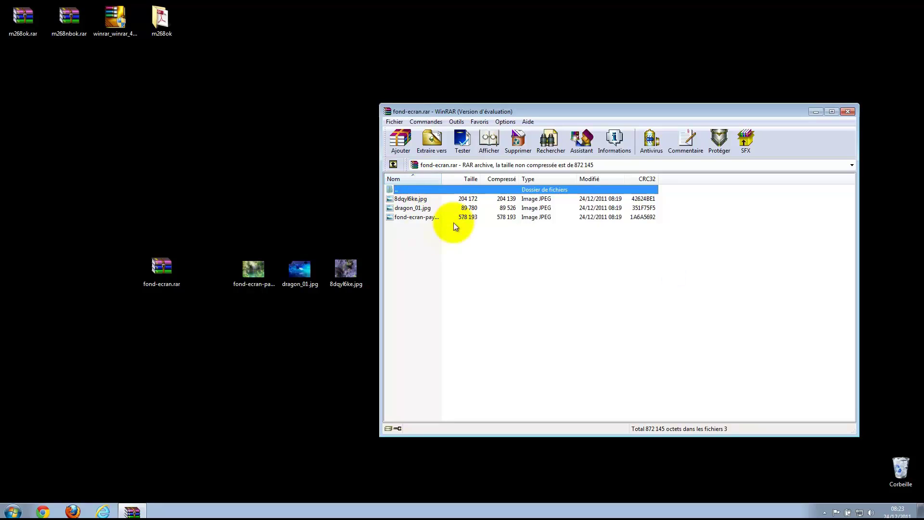
click(432, 139)
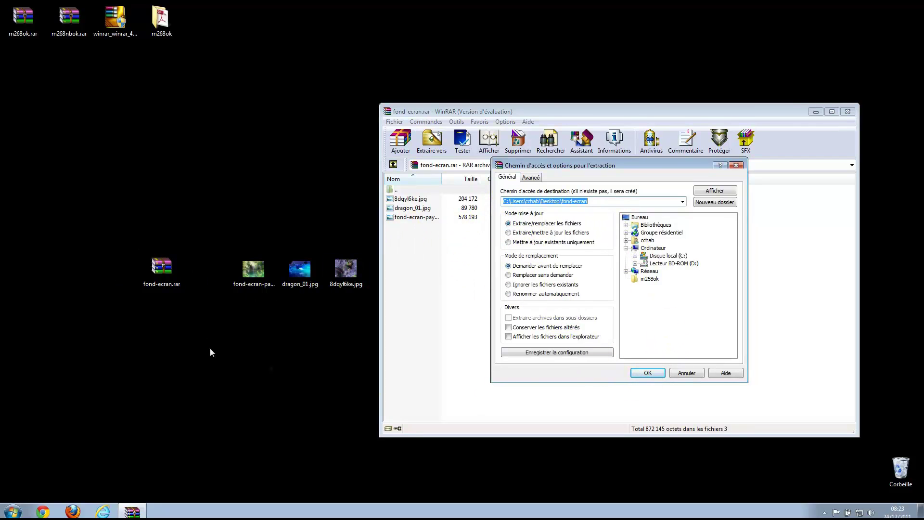
click(645, 373)
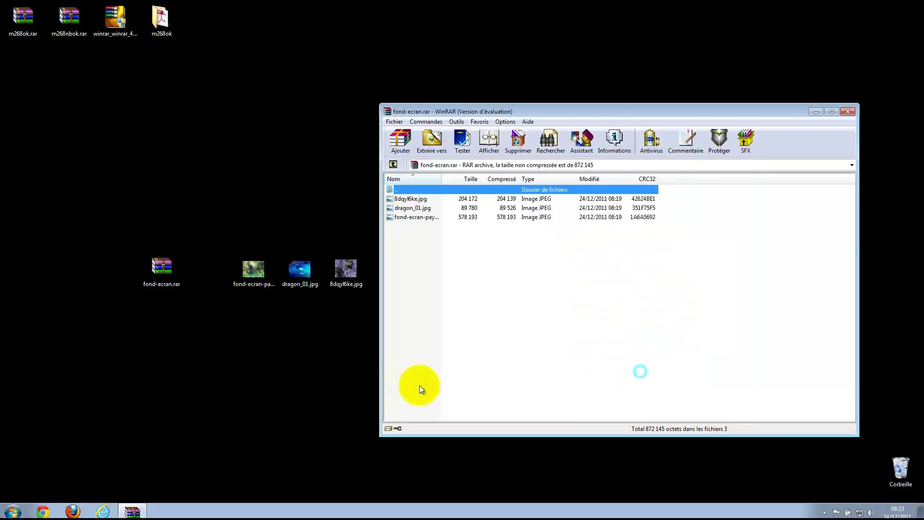
drag(20, 71, 159, 331)
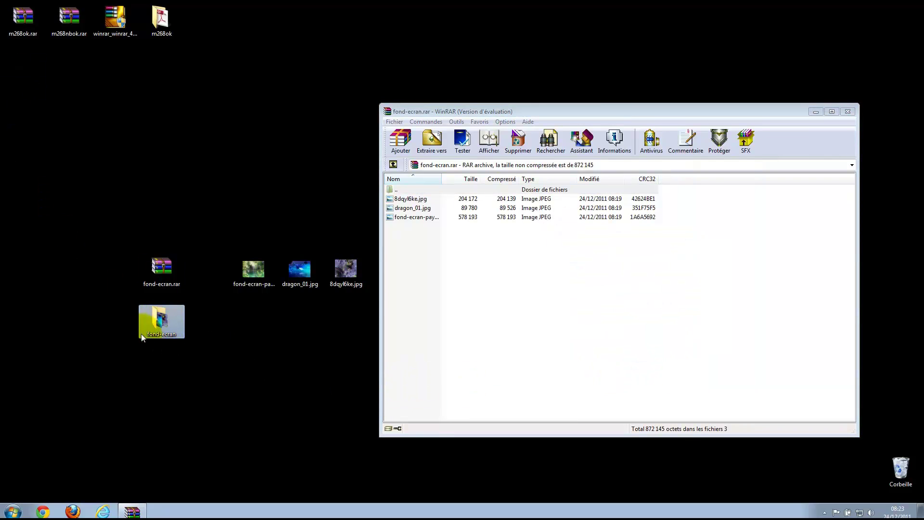
Check the extracted fond-ecran folder by viewing 8dqyl6ke.jpg, then close the image, folder and archive windows.
double_click(161, 319)
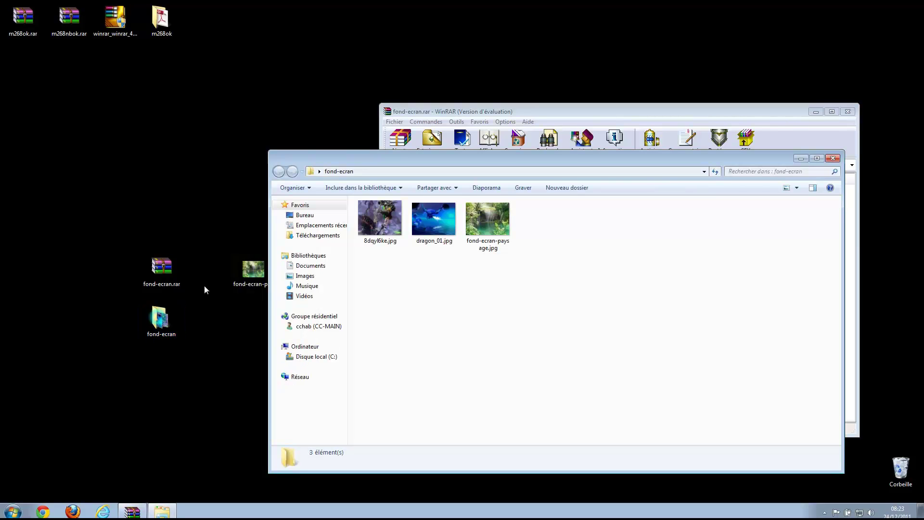
double_click(376, 220)
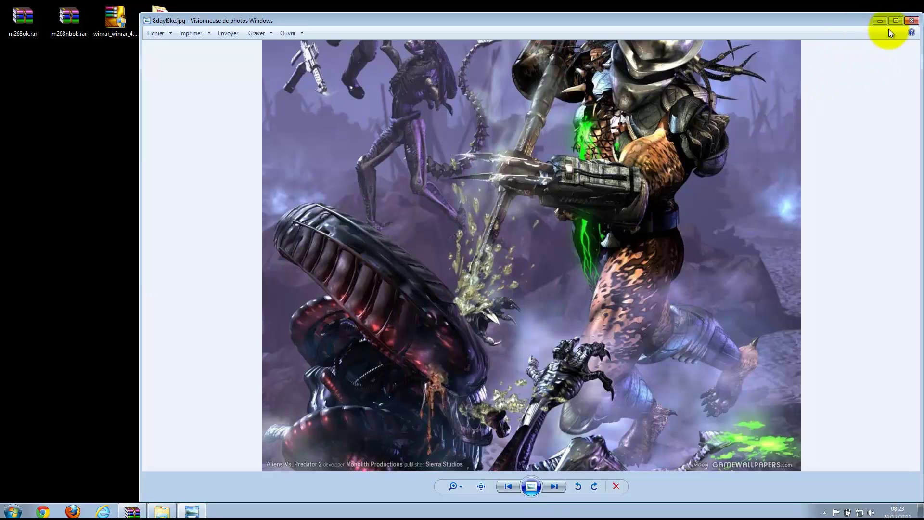
click(912, 20)
click(833, 158)
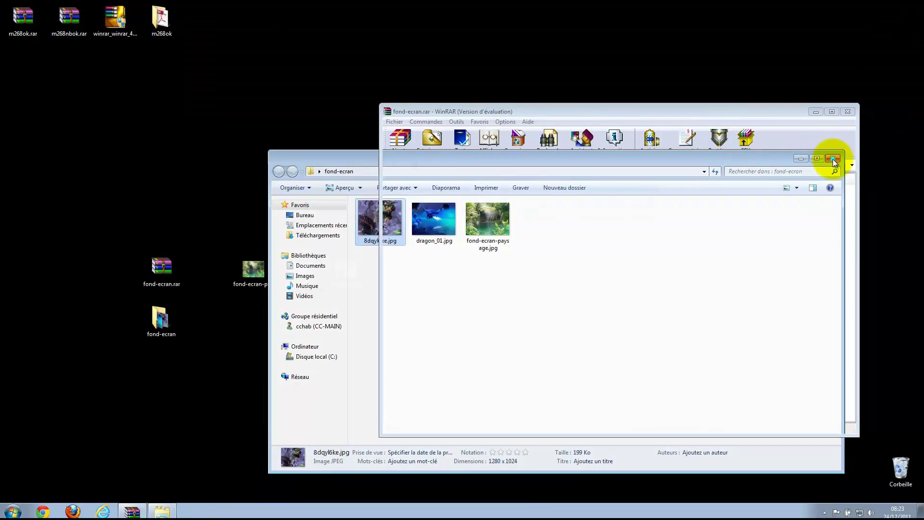
click(849, 112)
Line up fond-ecran.rar, the three images and the fond-ecran folder after m268ok in the desktop's first icon row.
drag(161, 268, 210, 26)
drag(230, 249, 344, 22)
click(162, 315)
drag(163, 315, 383, 44)
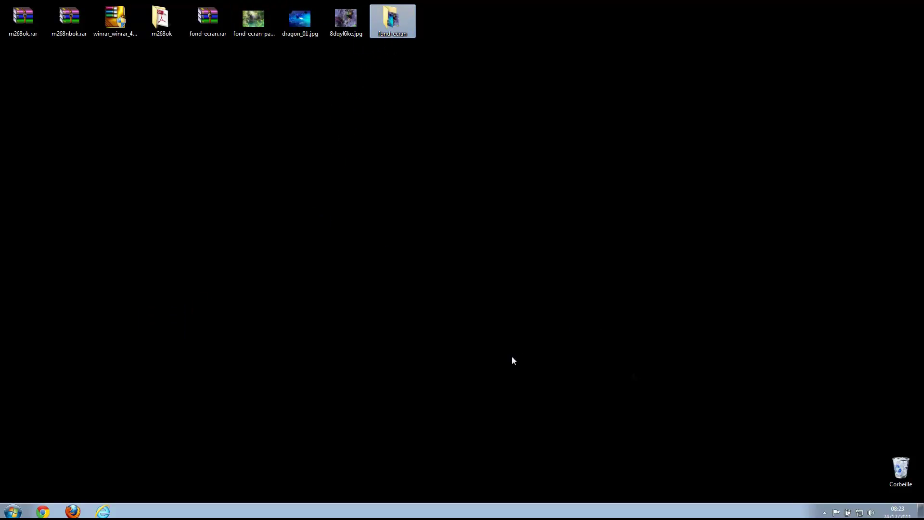
Empty the Recycle Bin and confirm the permanent deletion.
right_click(899, 470)
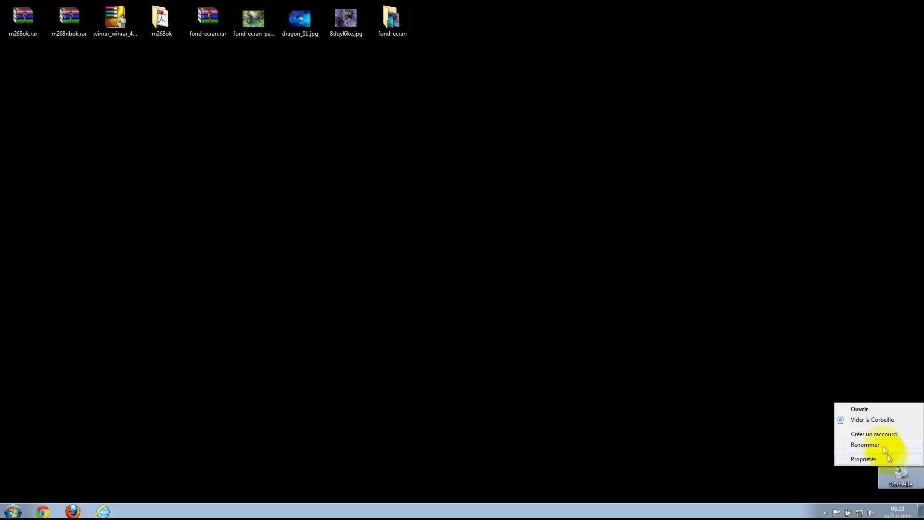
click(874, 420)
click(514, 298)
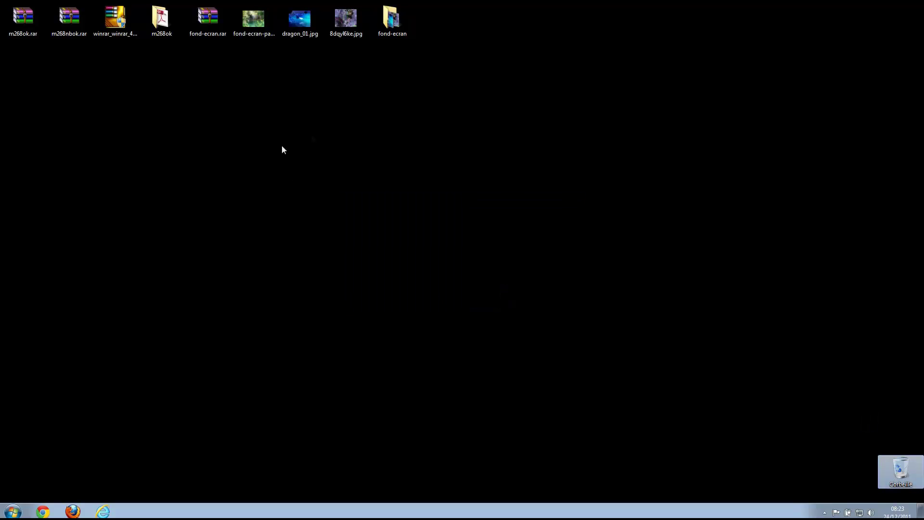
Move fond-ecran.rar out of the first icon row to the space directly beneath it.
click(204, 20)
drag(205, 20, 206, 68)
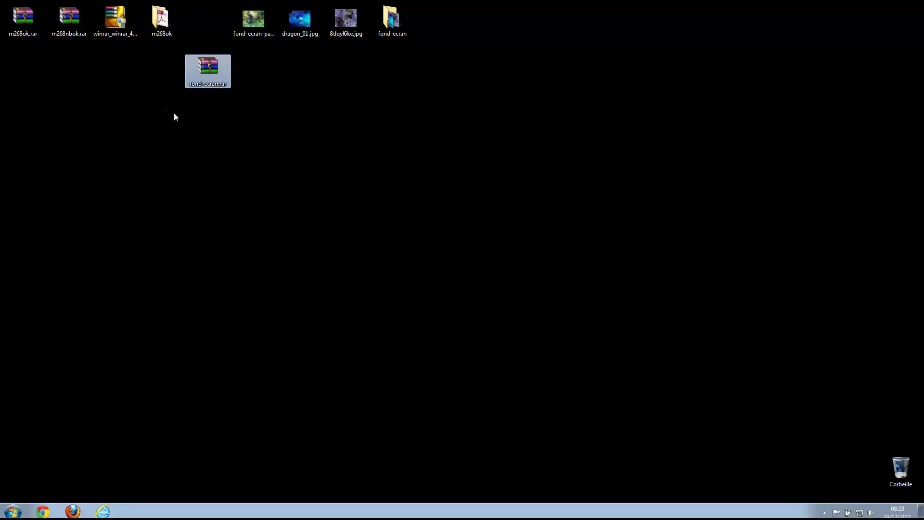